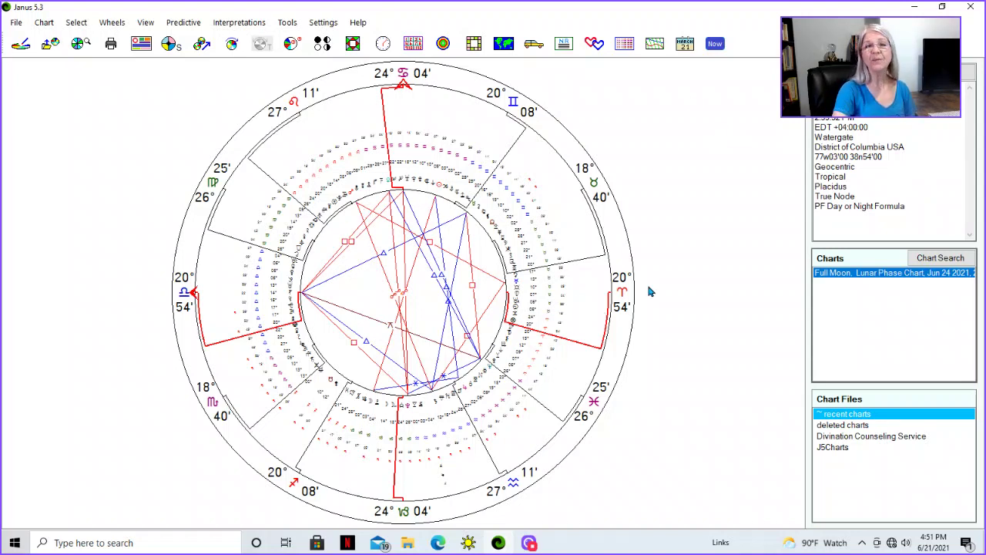
- Look up the catalogue entry for the asteroid Pythia from the chart wheel and close it
double_click(509, 257)
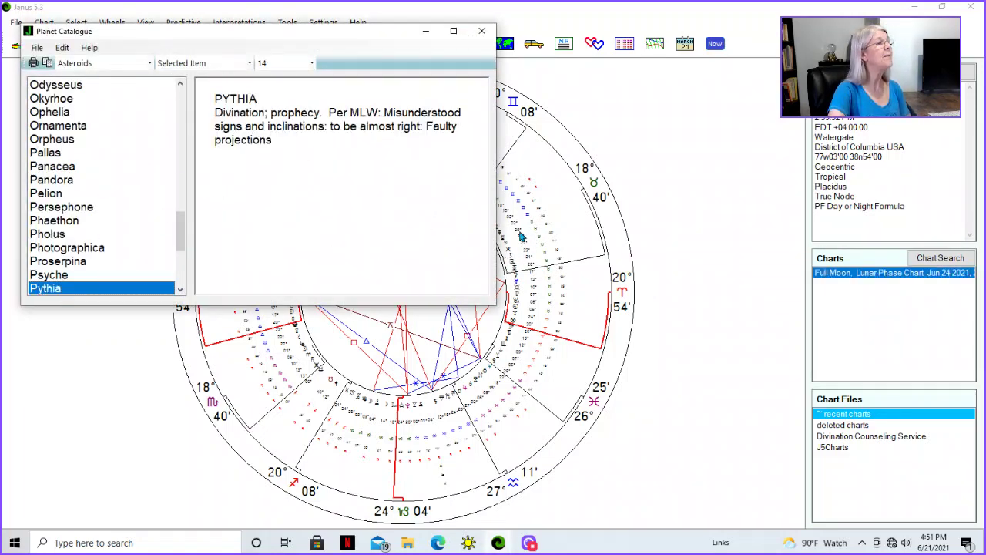
left_click(482, 31)
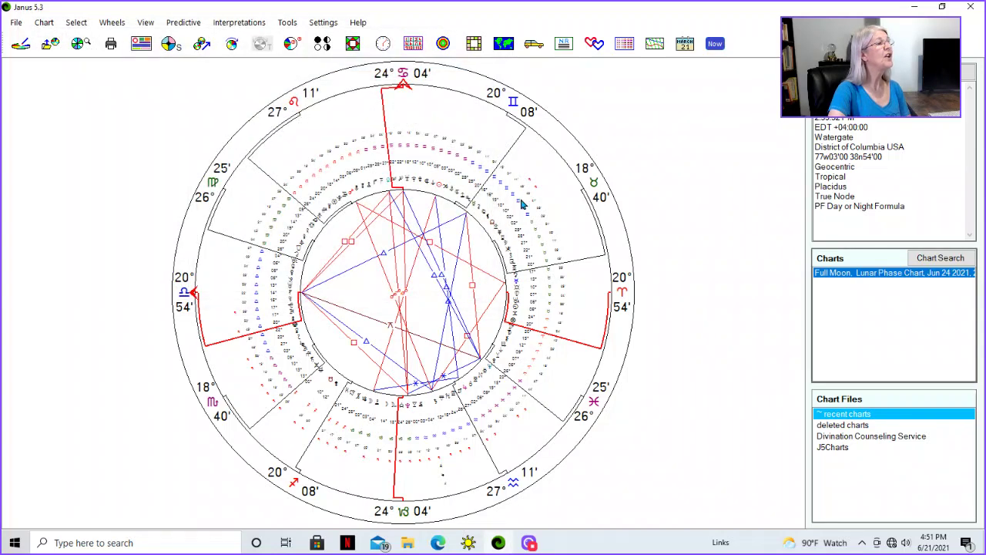
- Open the popup interpretation for Admetos from the chart wheel, read it through to the end and close it
left_click(501, 239)
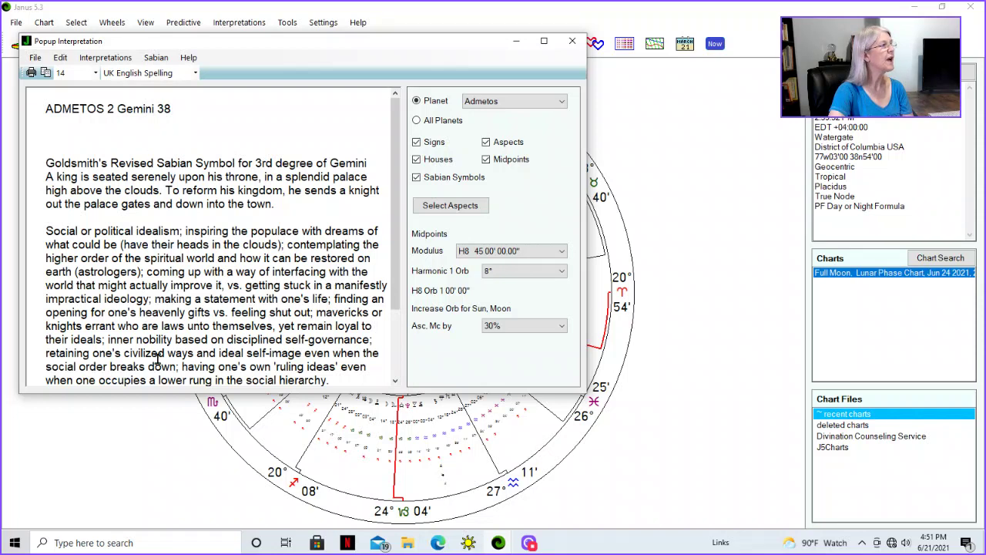
scroll(199, 217, "down", 2)
scroll(199, 217, "up", 3)
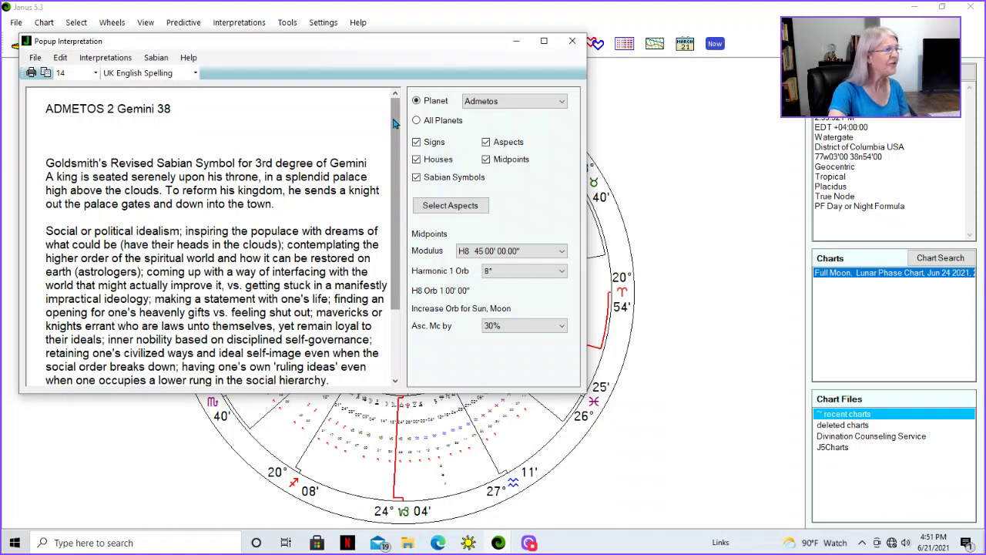
left_click_drag(397, 124, 400, 275)
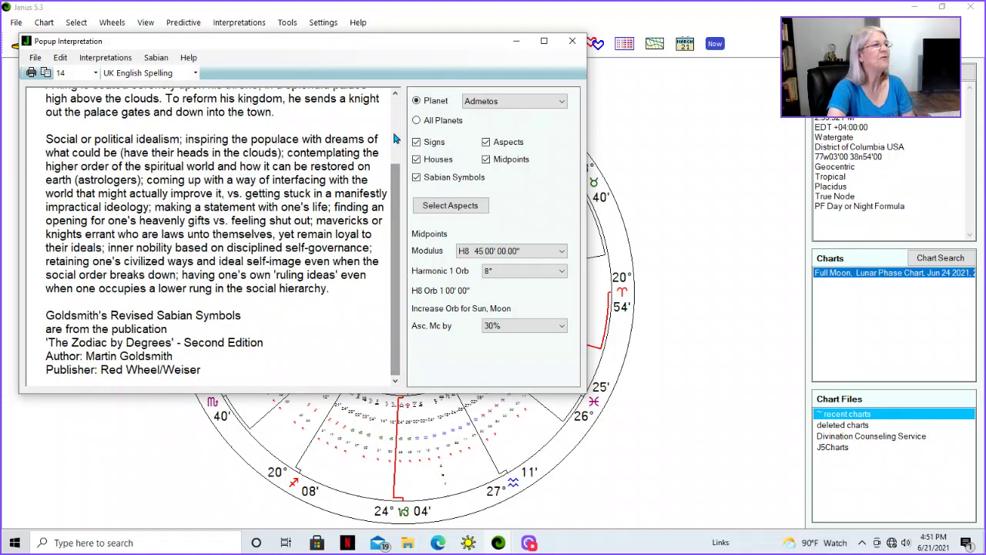
left_click(576, 41)
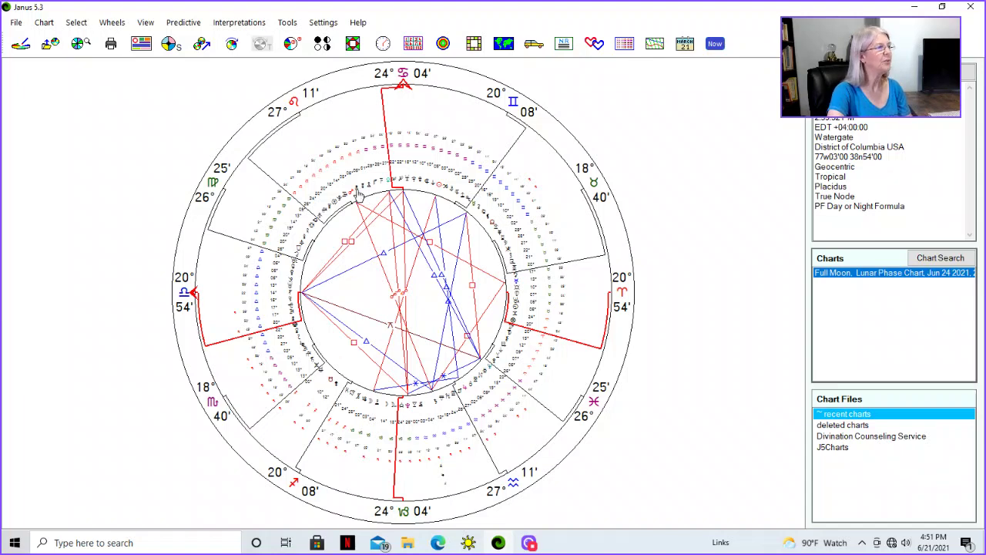
- Look up the House asteroid from the chart wheel in the Planet Catalogue and view the Hephaistos entry
mouse_move(337, 207)
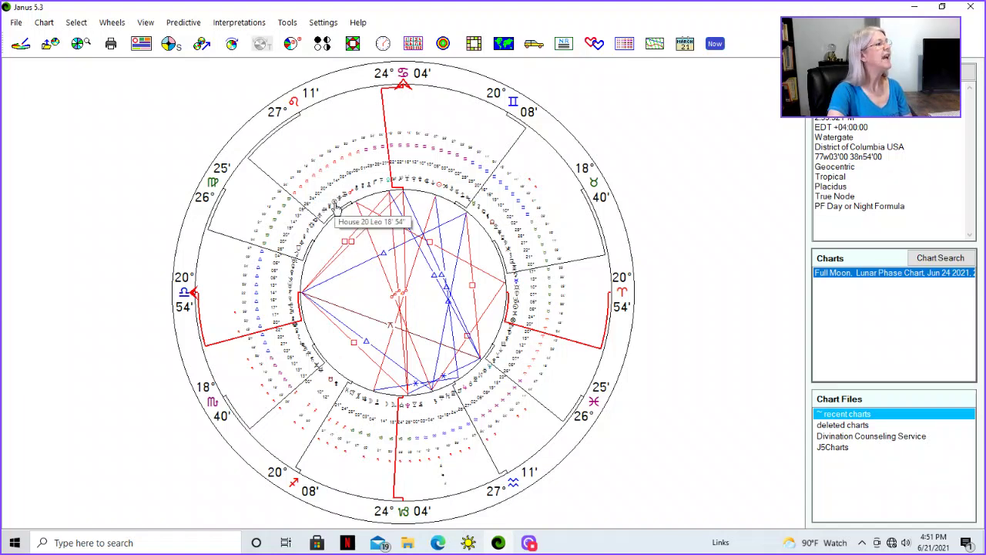
double_click(336, 208)
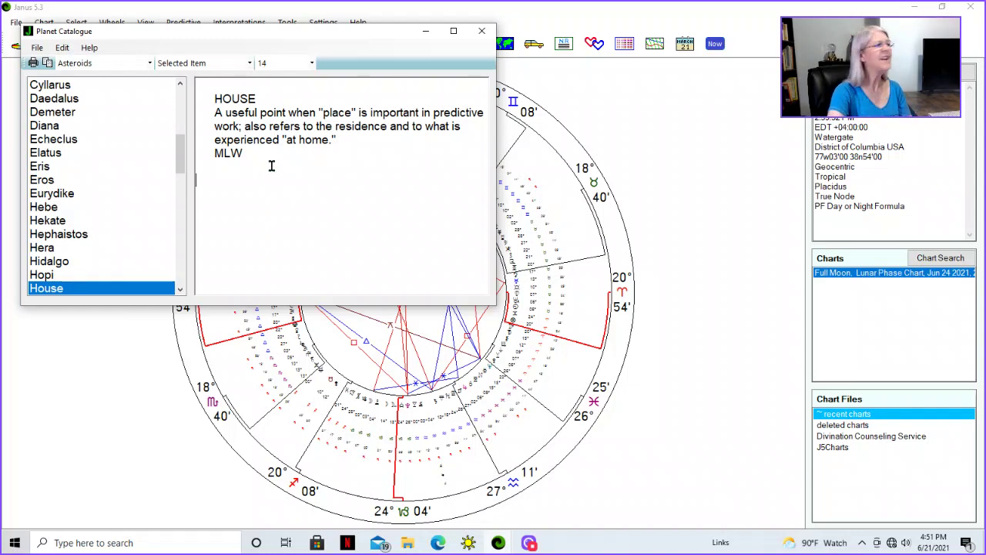
left_click(86, 234)
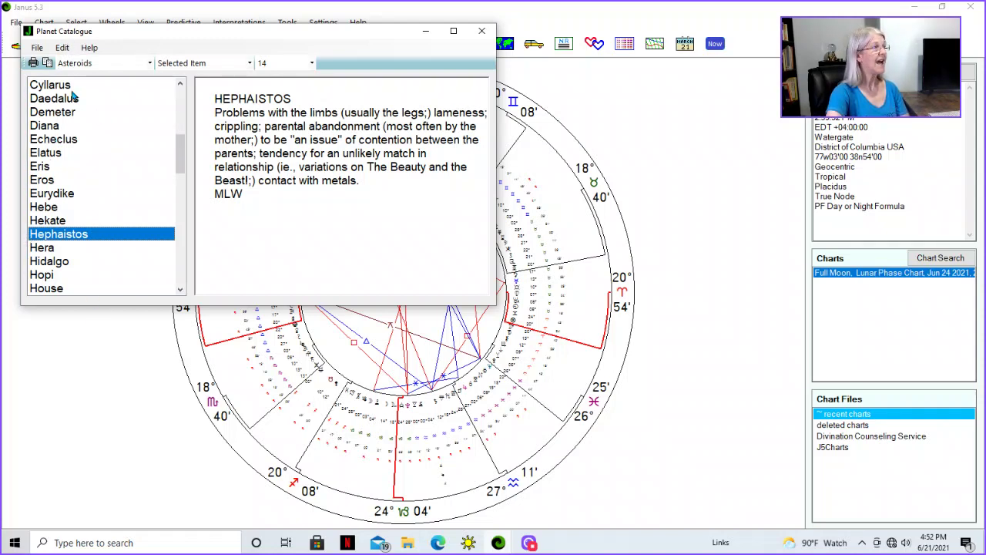
- Switch the catalogue to Planets and view Anti-Vertex, Apollon, Chiron, Black Moon, Equatorial Ascendant and Midheaven
left_click(150, 64)
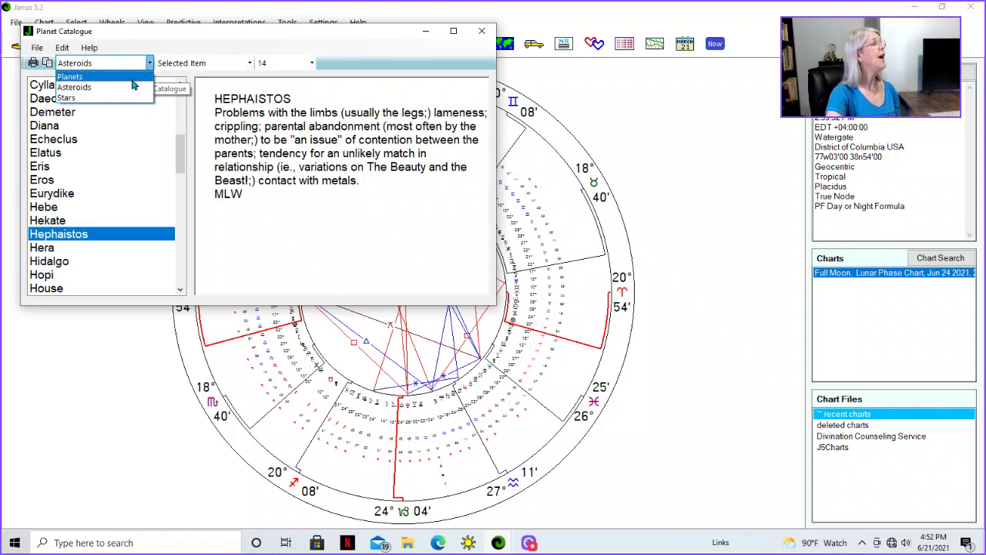
left_click(133, 78)
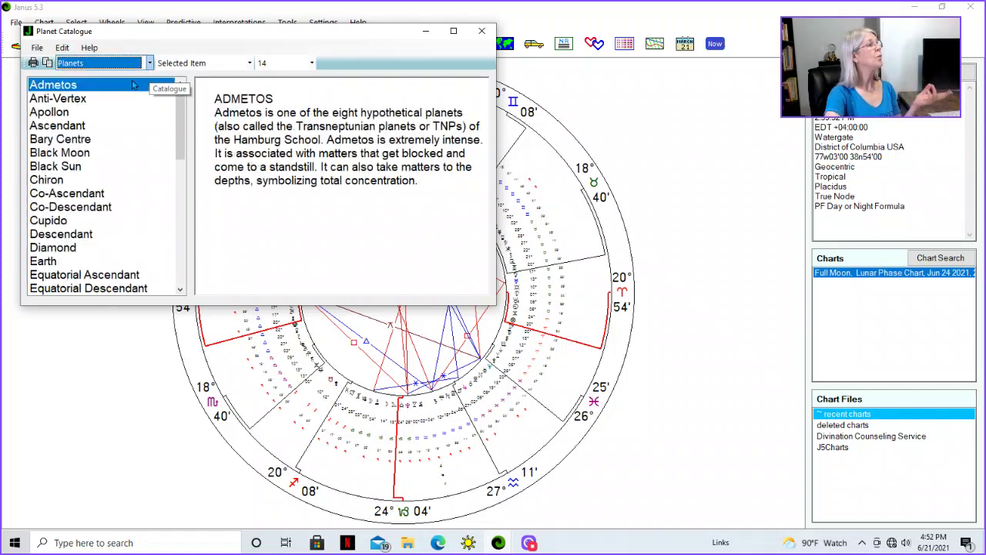
left_click(57, 102)
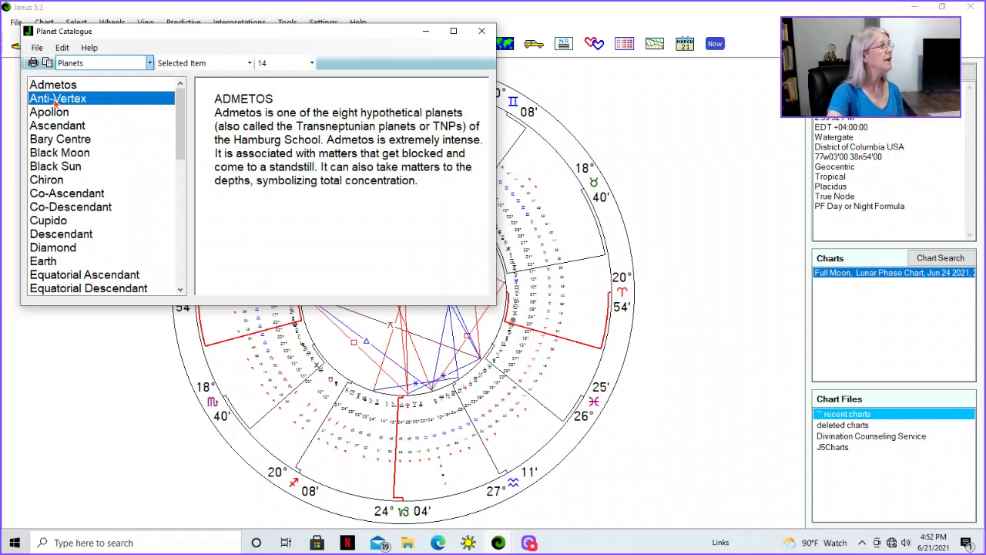
left_click(61, 116)
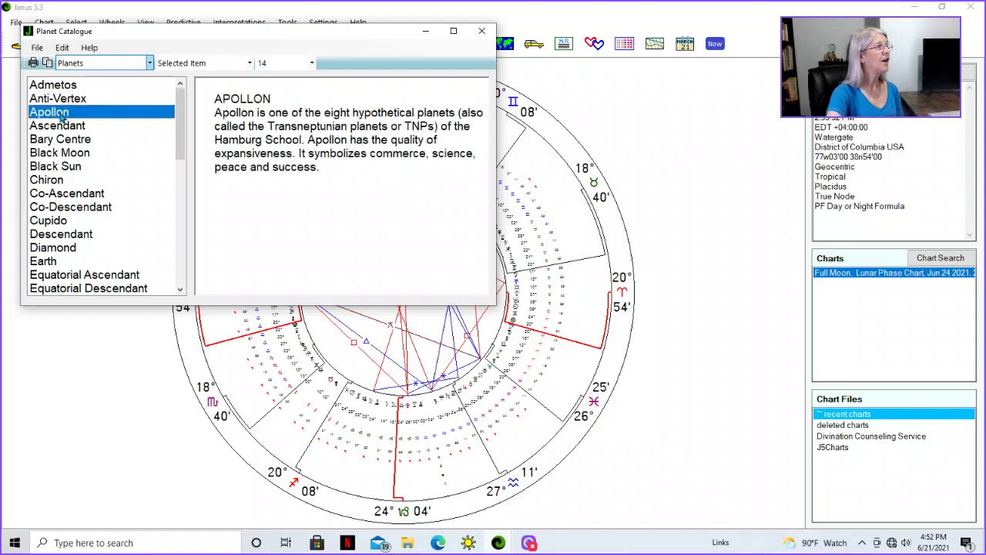
left_click(68, 178)
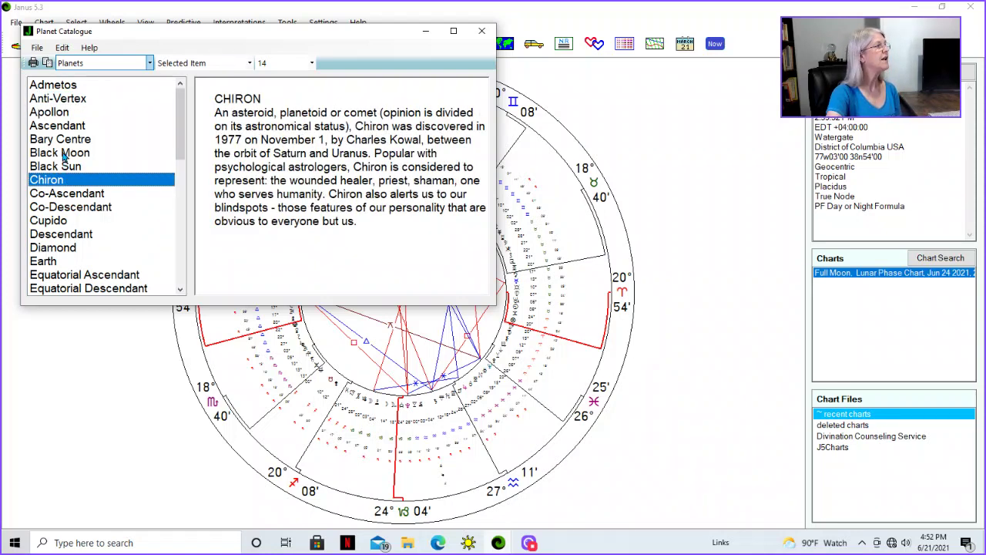
left_click(63, 154)
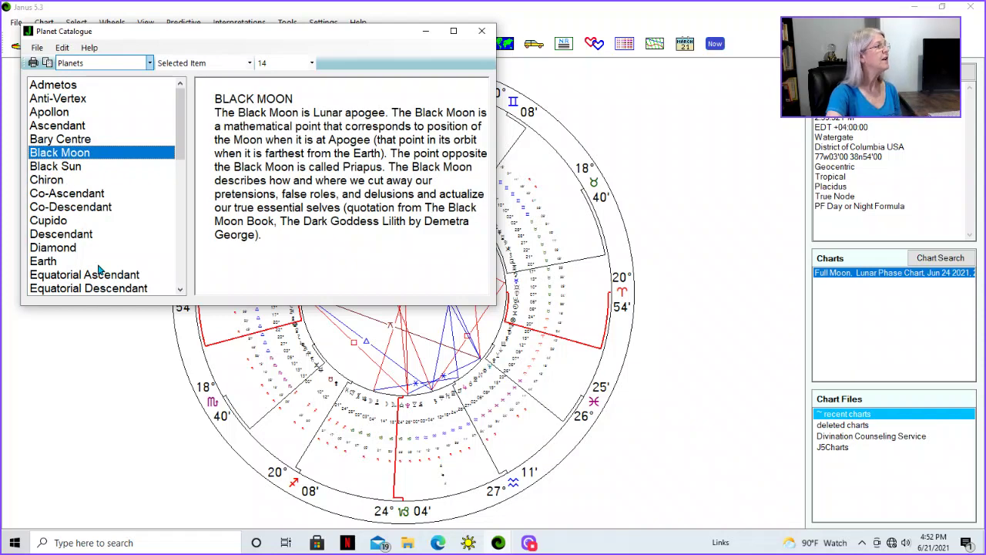
left_click(122, 273)
left_click_drag(184, 159, 184, 210)
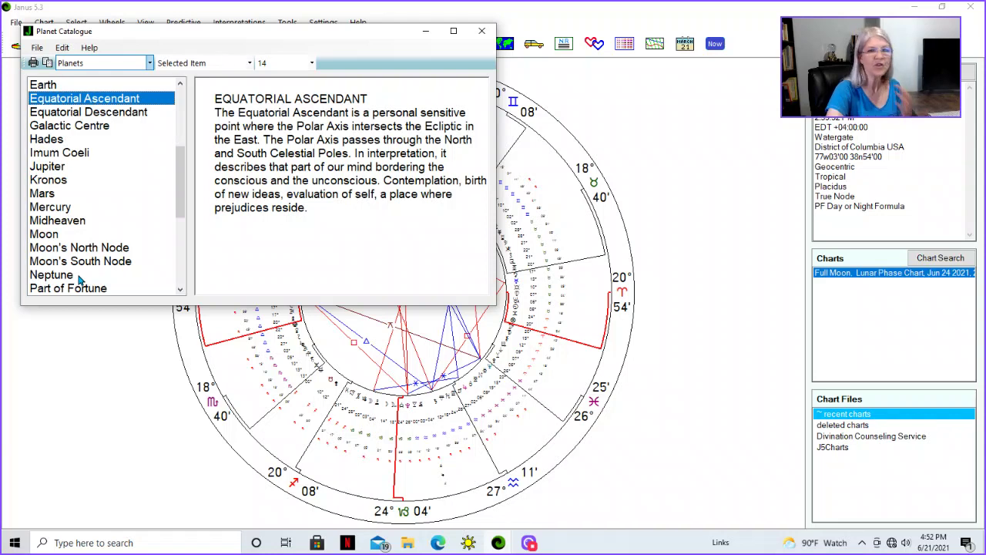
left_click(72, 222)
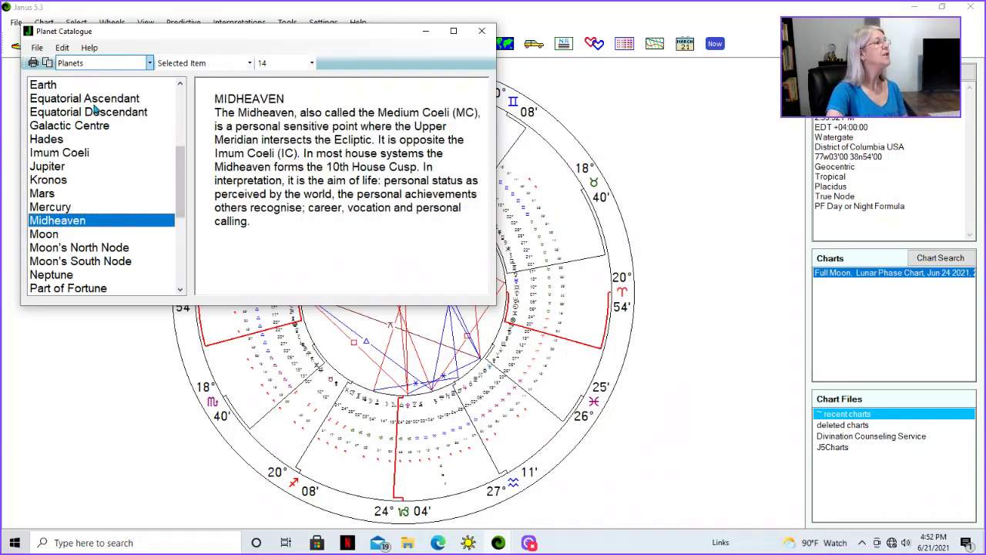
- Switch the catalogue back to Asteroids and view the Bienor and Chariklo entries
left_click_drag(182, 173, 190, 90)
left_click(149, 62)
left_click(127, 79)
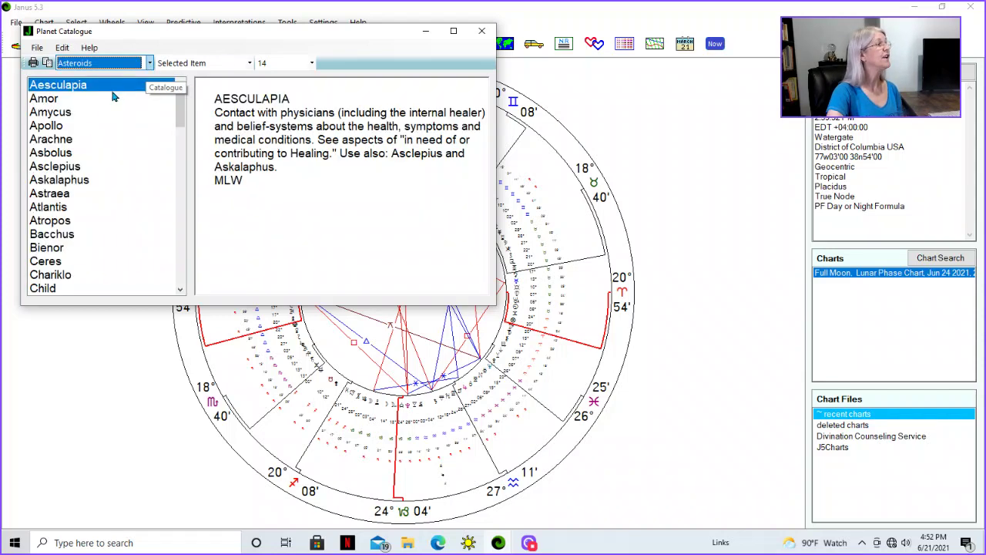
left_click(54, 250)
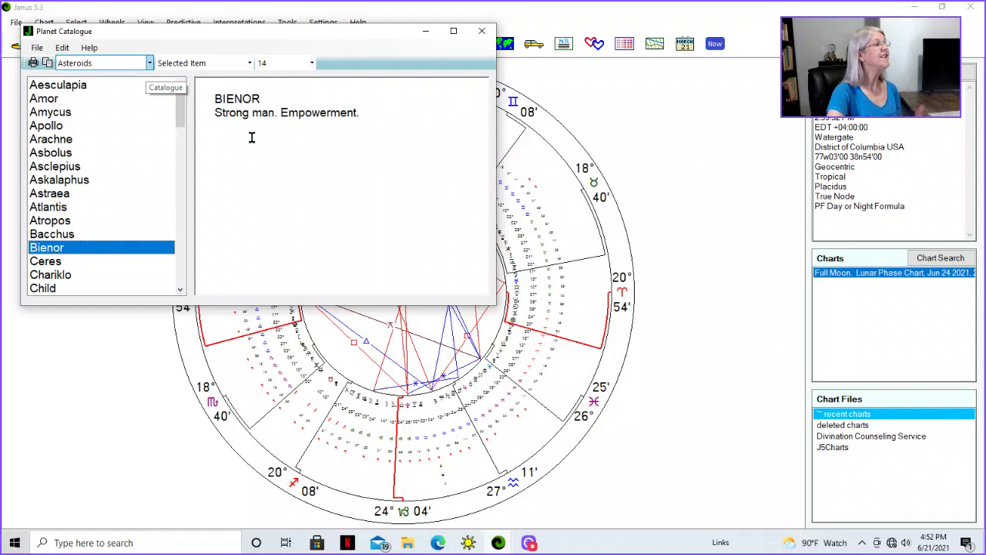
left_click(108, 277)
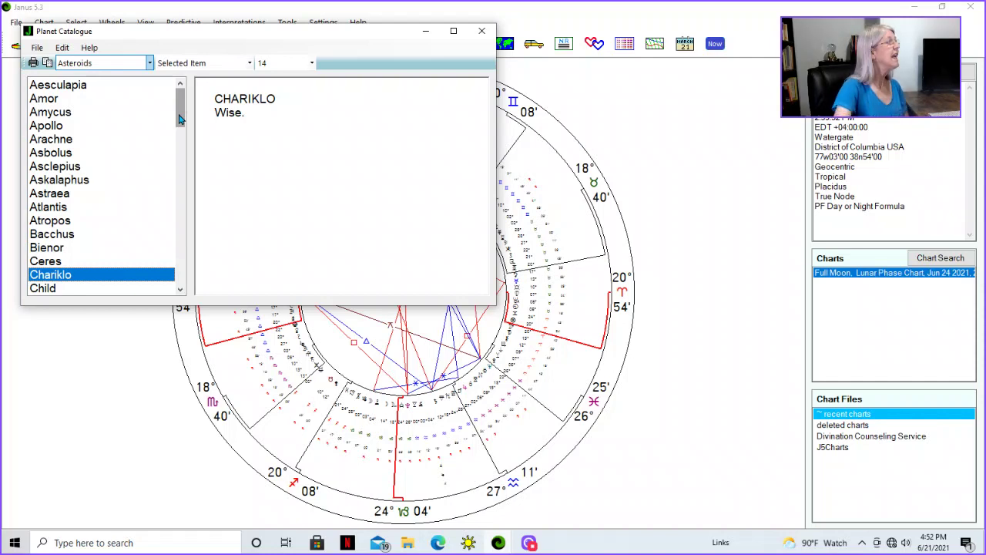
- Try to delete the "Per MLW: Things that are ornamental or just for show." text from the Ornamenta entry, checking it by reselecting the entry after Ophelia
left_click_drag(179, 116, 180, 216)
left_click(102, 239)
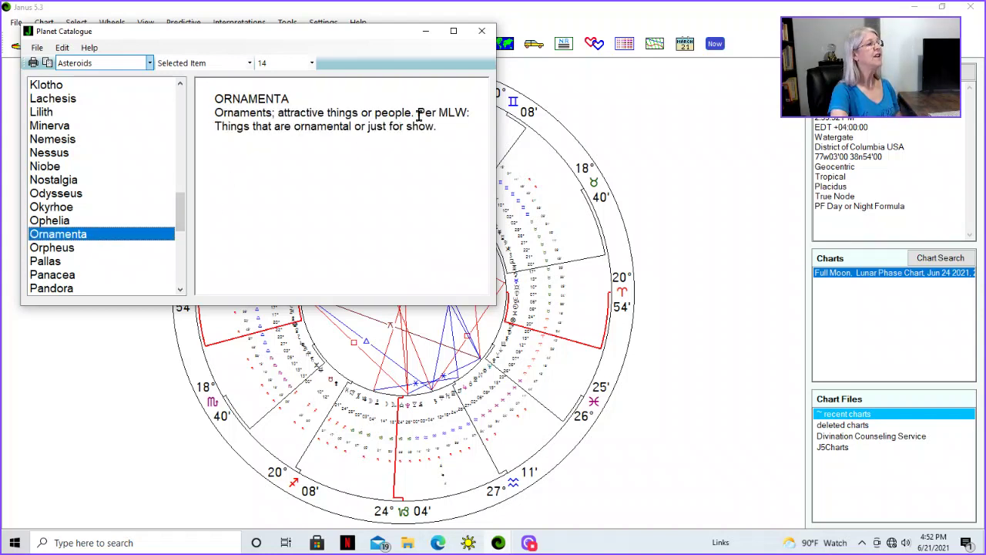
left_click_drag(417, 114, 440, 143)
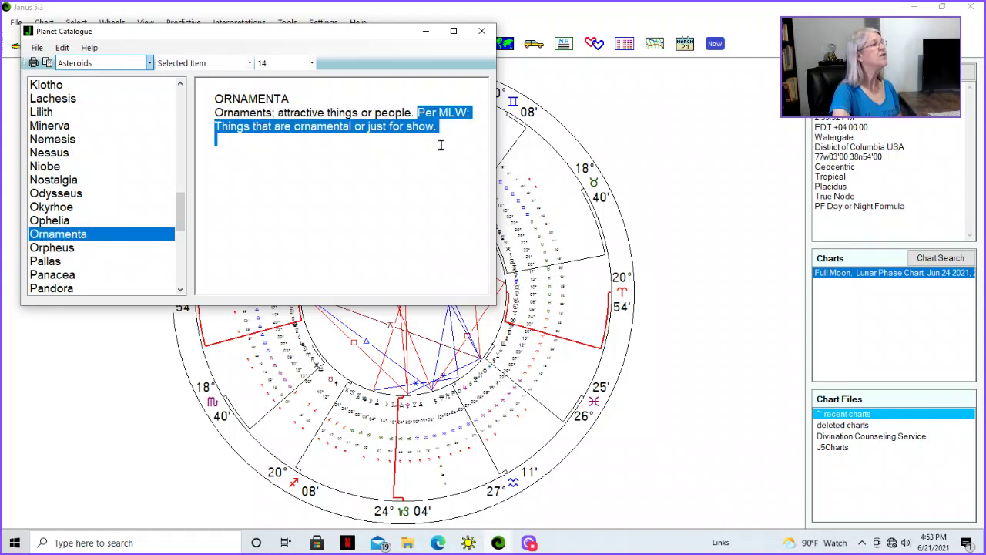
key("Delete")
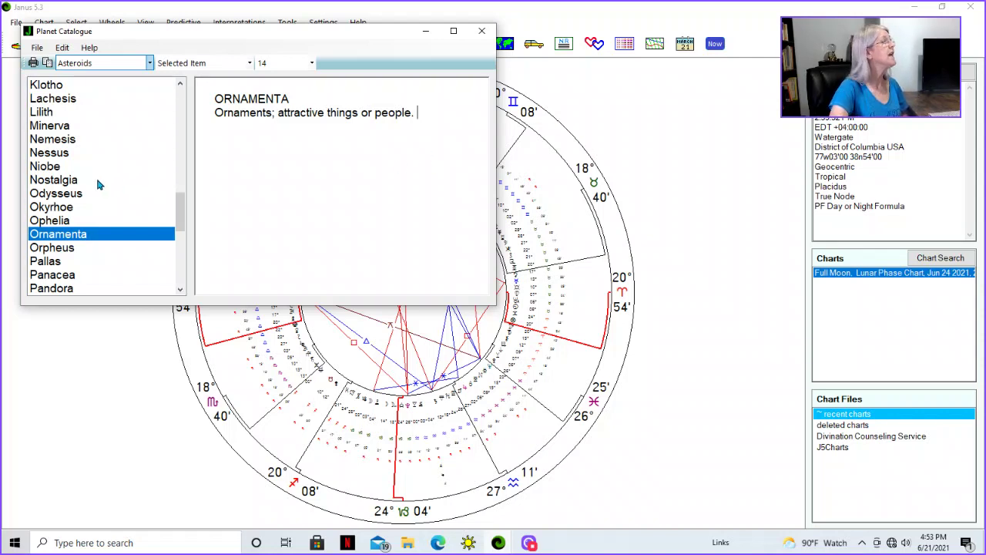
left_click(99, 223)
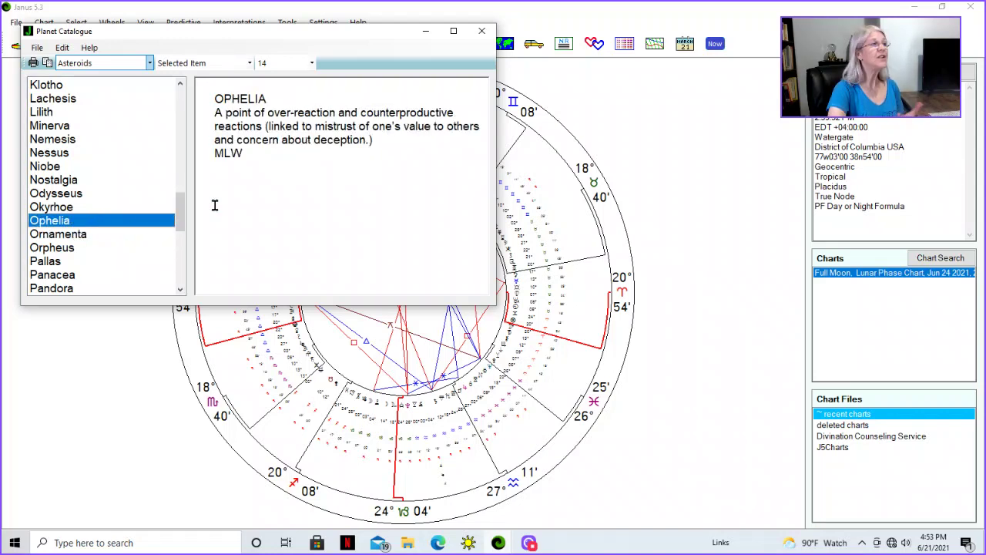
left_click(77, 236)
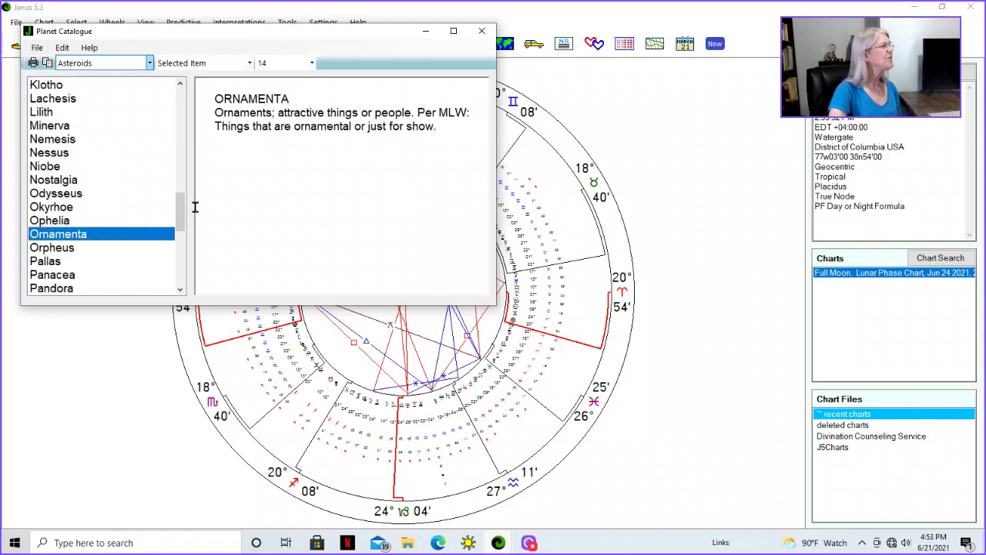
- Find the Pythia entry in the asteroid list, read its description and close the catalogue
left_click_drag(177, 229, 179, 248)
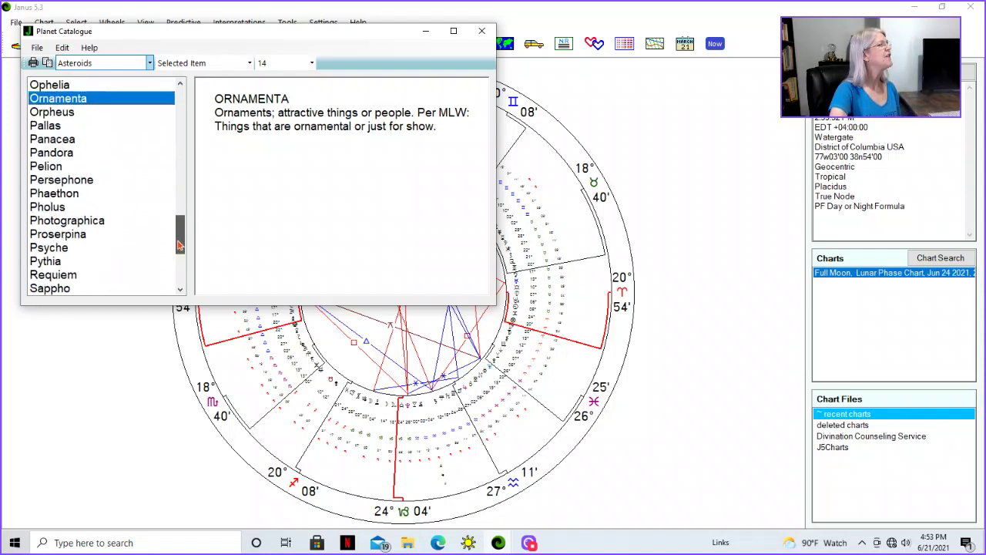
left_click(117, 260)
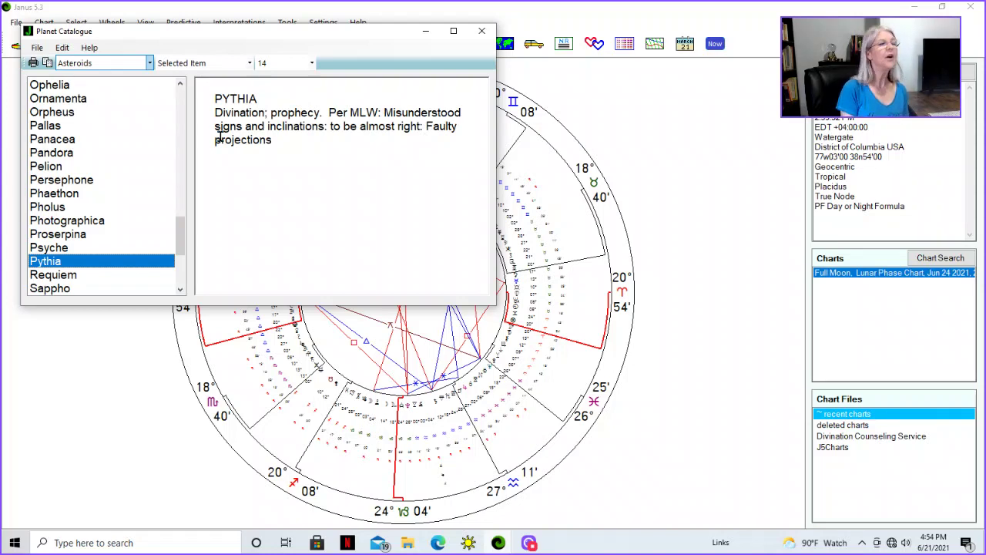
left_click(482, 31)
- Reopen the Planet Catalogue directly and look through its Stars, Planets and Asteroids lists in turn
left_click(240, 23)
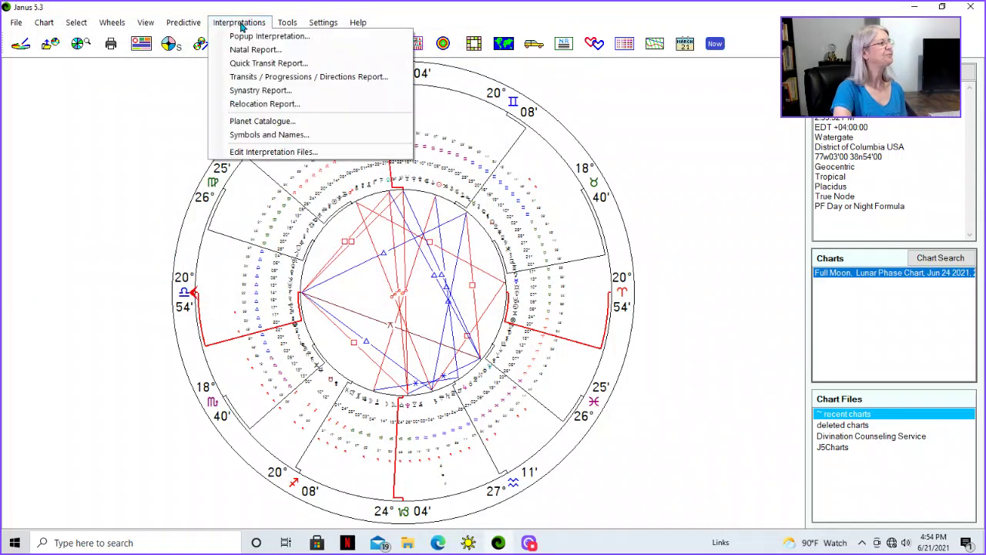
left_click(244, 122)
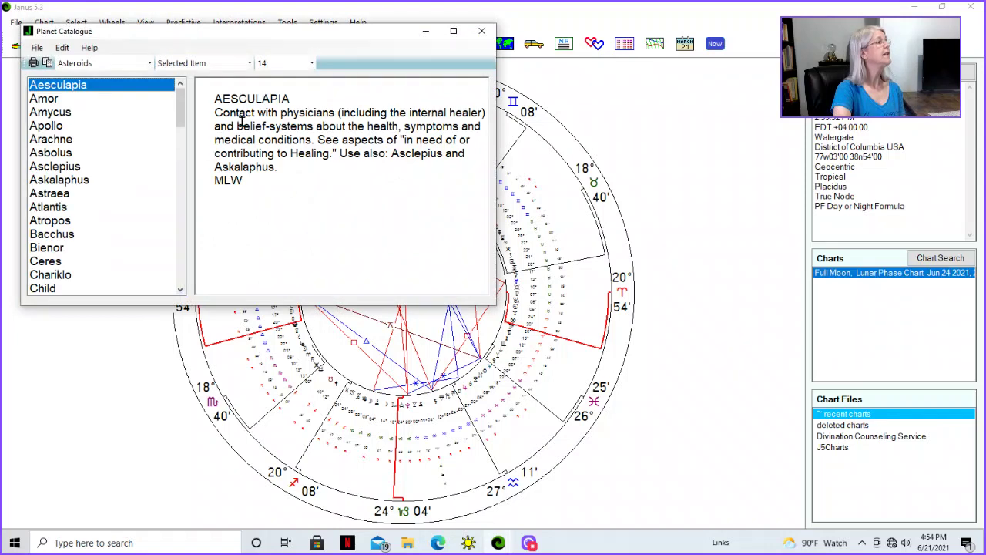
left_click_drag(179, 113, 139, 85)
left_click(116, 63)
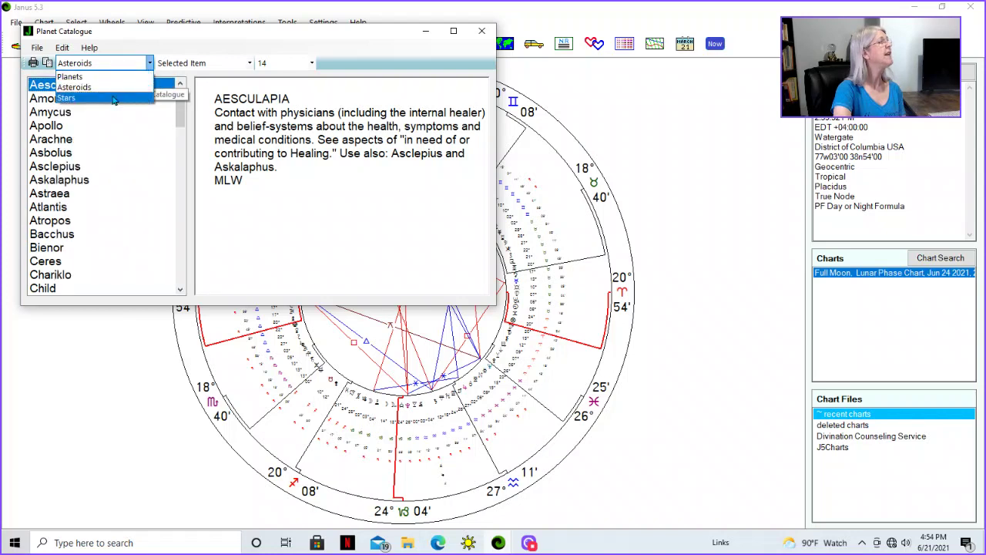
left_click(114, 98)
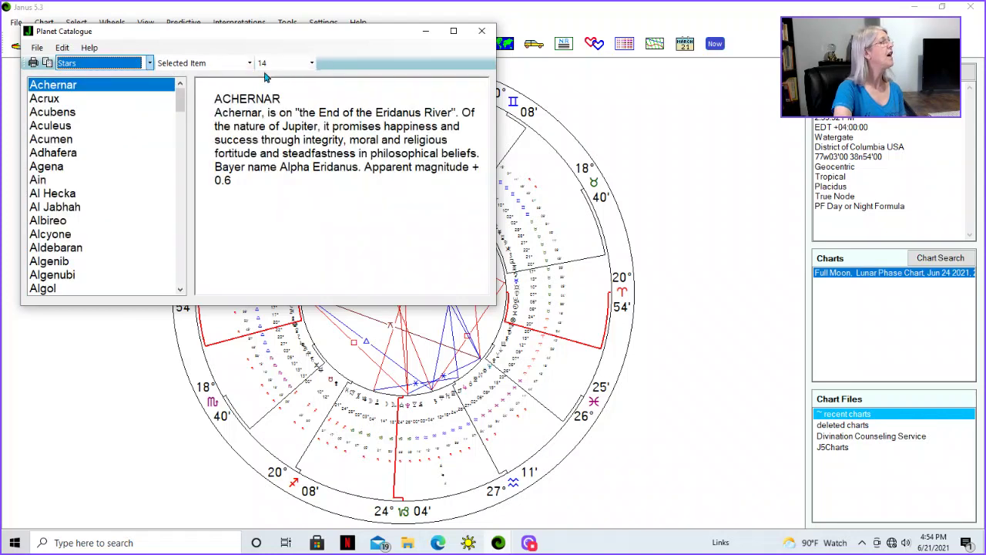
left_click(149, 63)
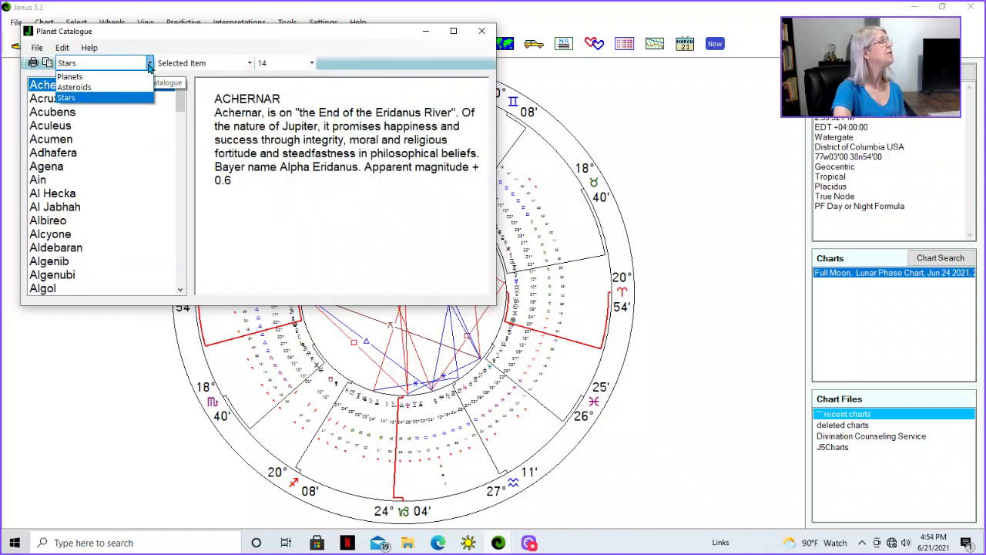
left_click(145, 76)
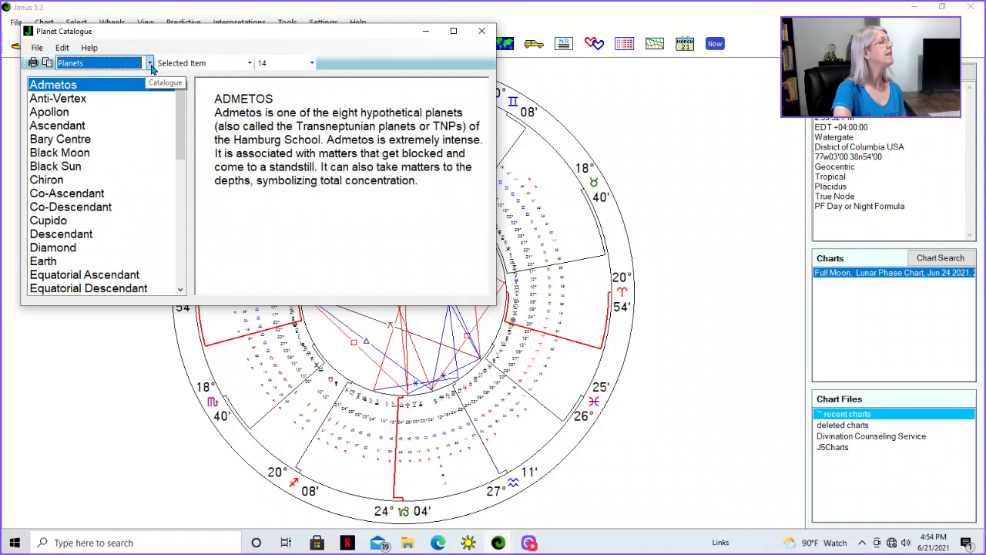
left_click(151, 66)
left_click(134, 87)
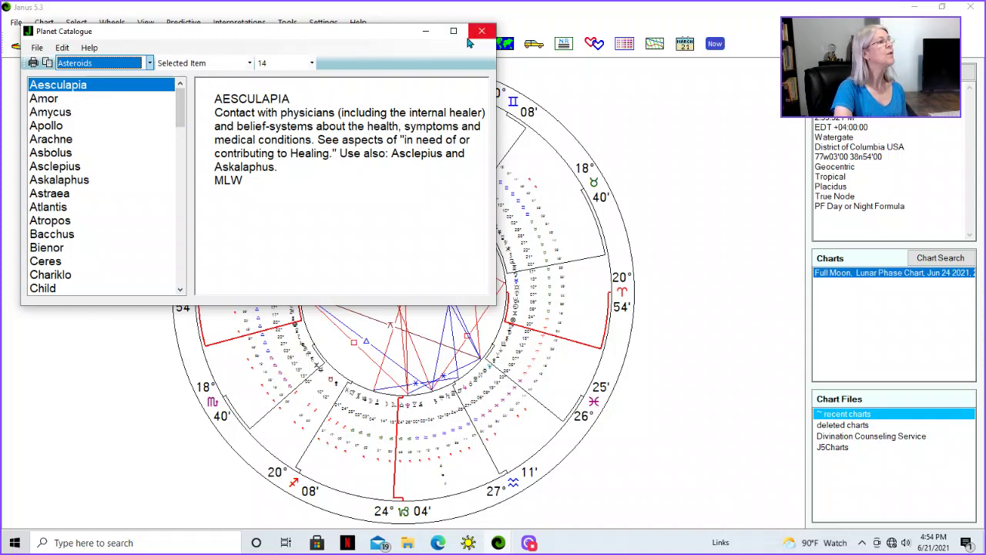
- Look through the Planet Catalogue's print and copy commands, then close the catalogue
left_click(36, 49)
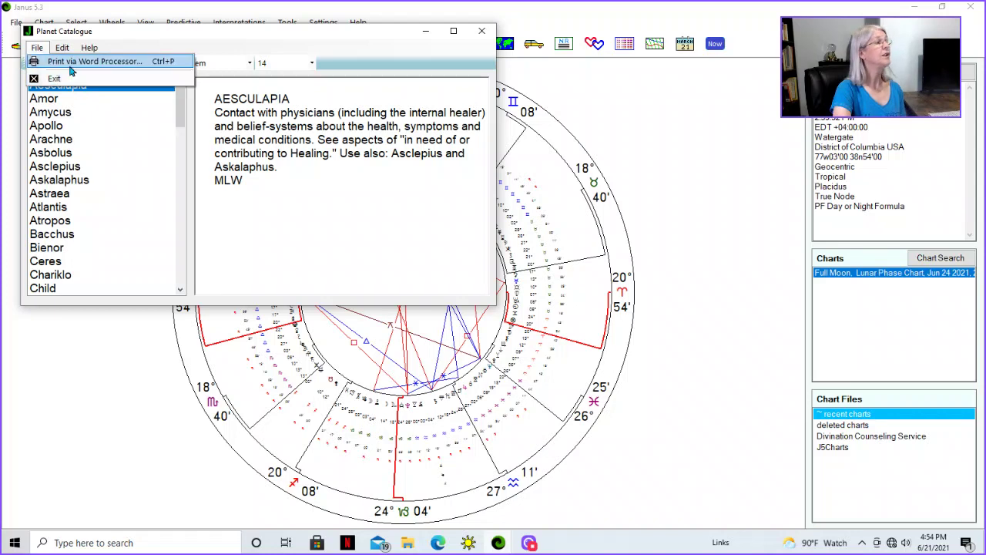
left_click(62, 48)
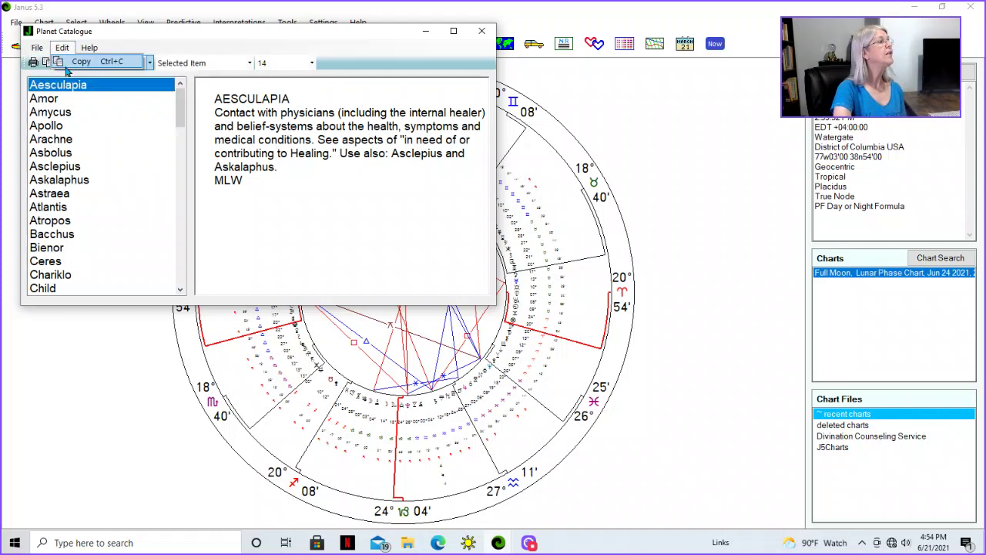
left_click(376, 48)
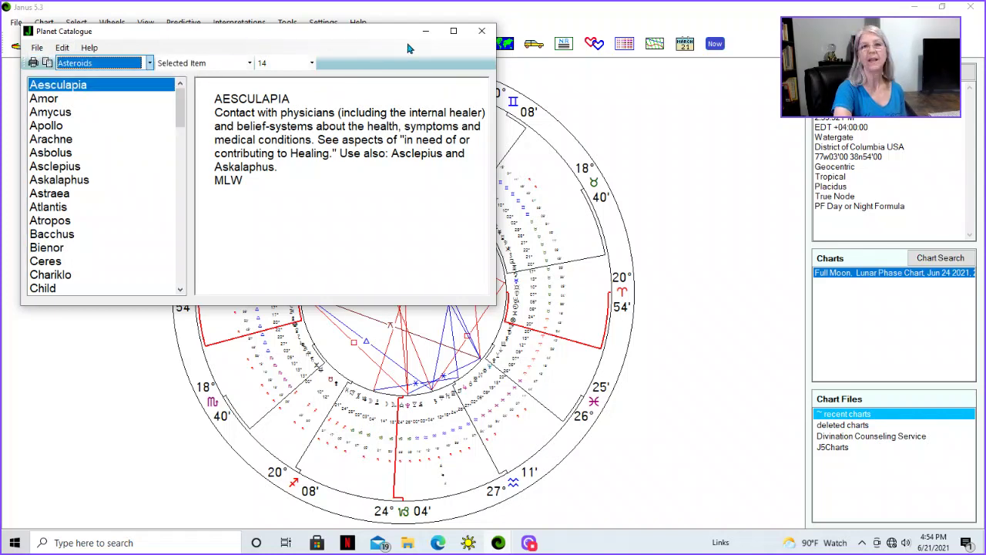
left_click(482, 31)
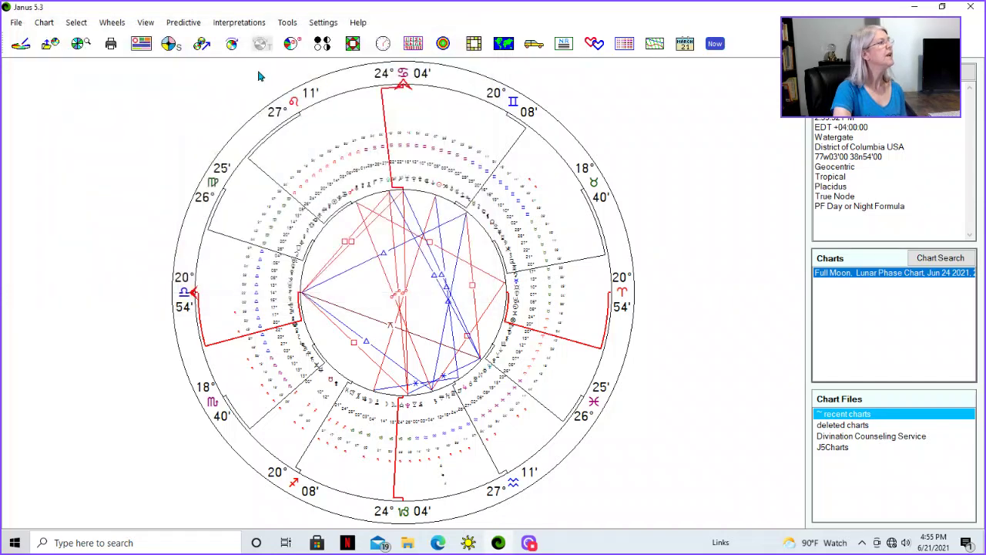
- Open the interpretation files list and open "directed to natal aspects english ah.txt" for editing
left_click(235, 26)
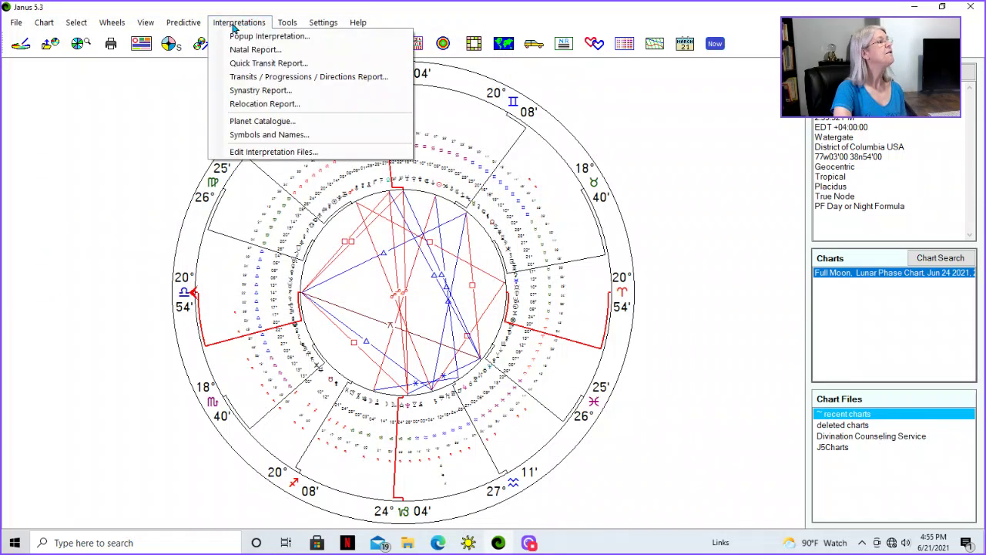
left_click(243, 157)
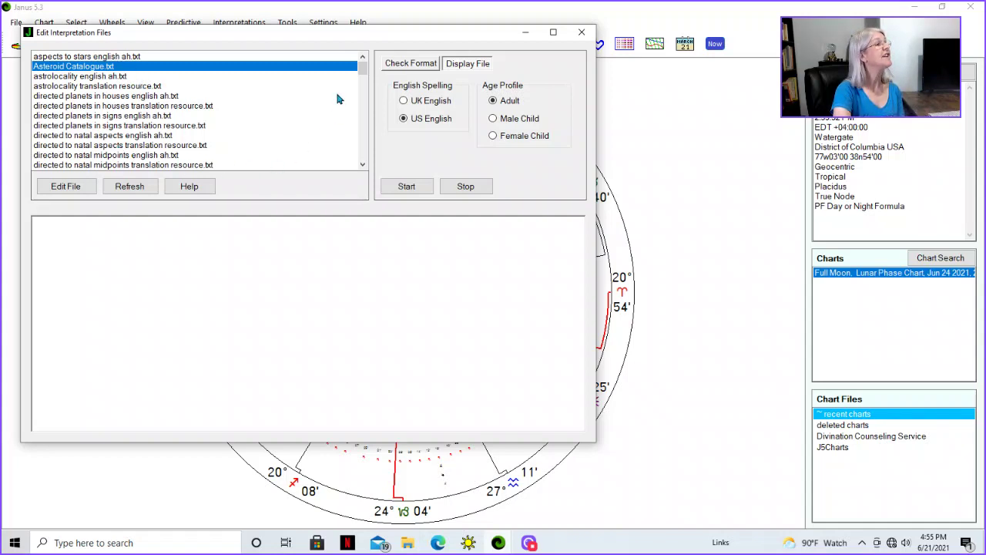
left_click(231, 126)
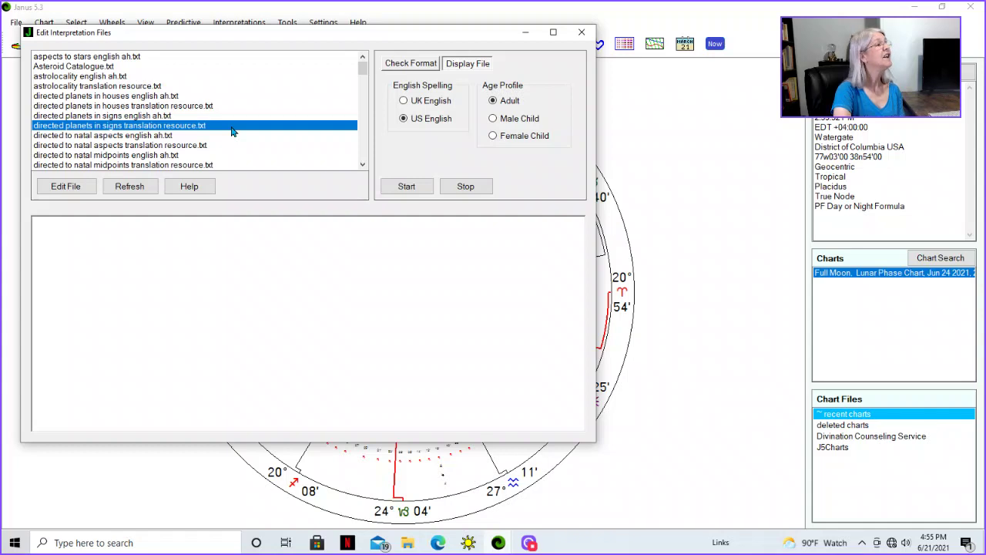
left_click(158, 137)
left_click(80, 189)
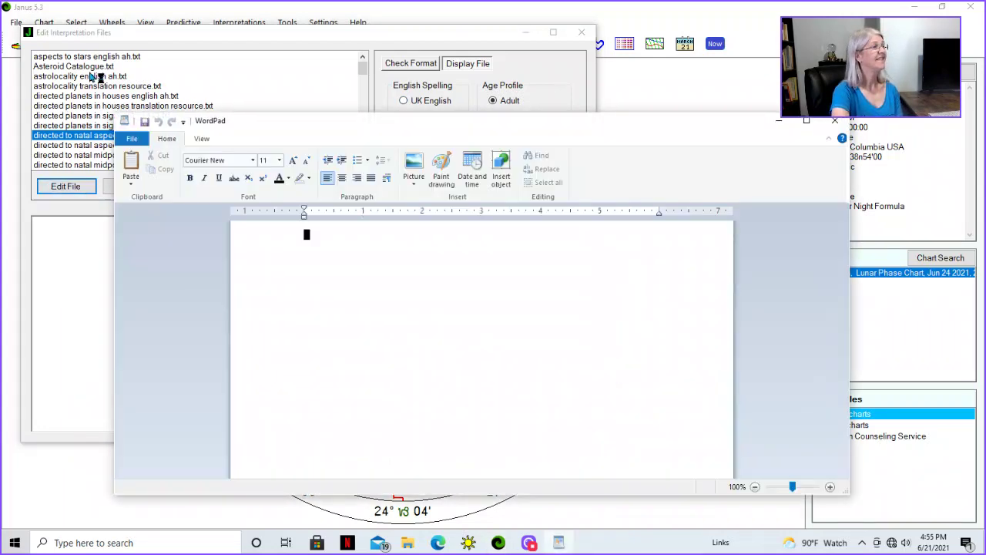
- Read through the Sun-Sun and Sun-Moon aspect texts in the opened file and close it without editing
scroll(397, 383, "down", 13)
scroll(432, 357, "down", 20)
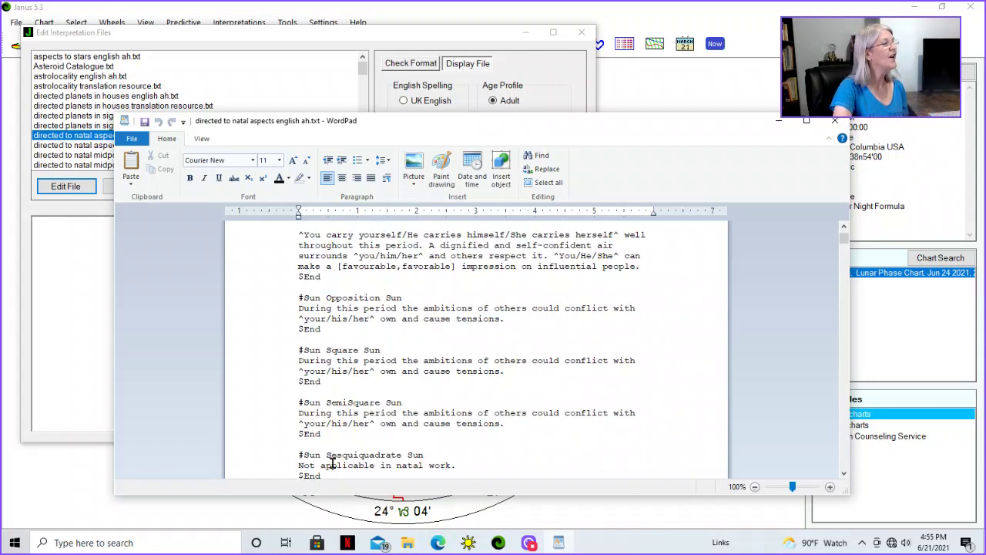
scroll(525, 405, "down", 4)
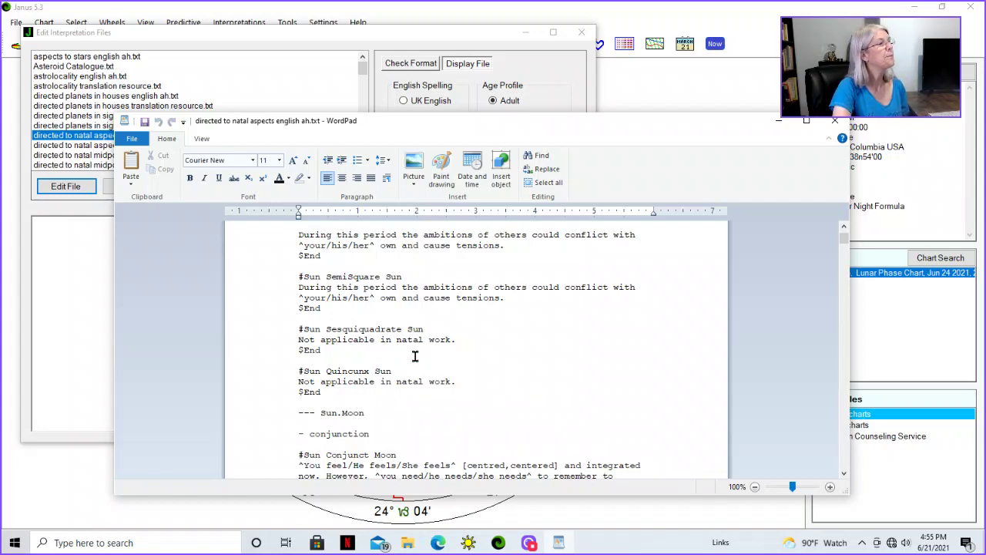
scroll(414, 356, "up", 15)
scroll(415, 355, "down", 8)
scroll(414, 353, "down", 12)
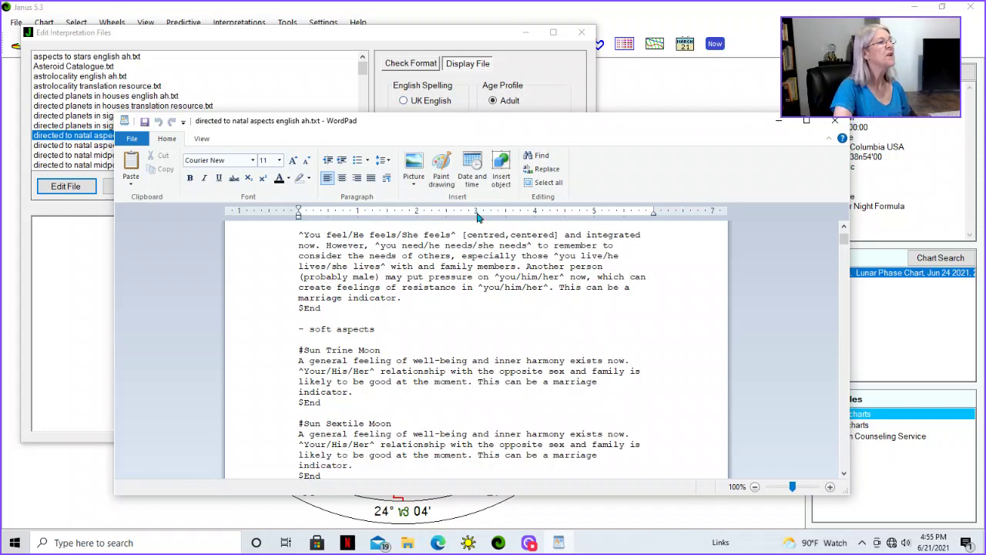
left_click(834, 120)
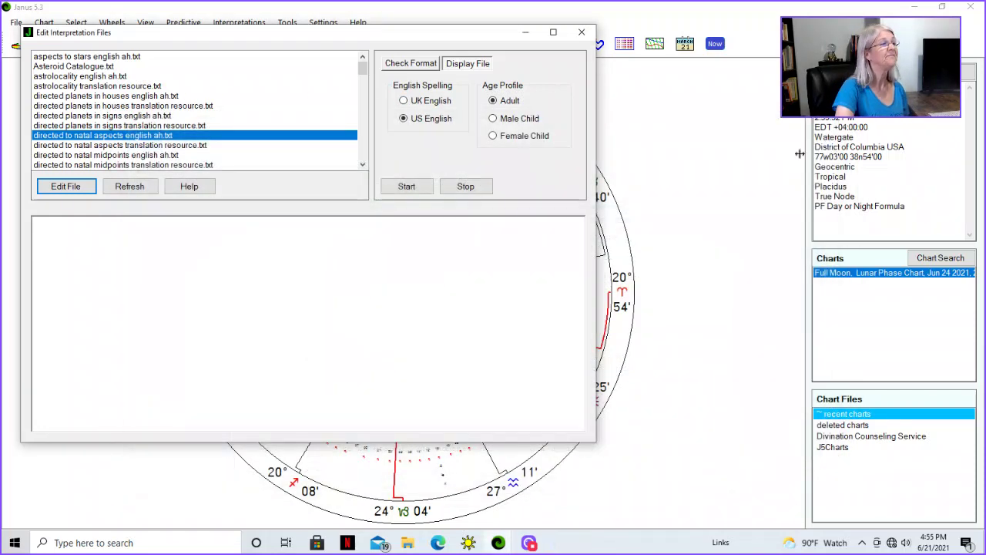
- Open Asteroid Catalogue.txt for editing and delete "Per MLW: Misunderstood signs and inclinations: to be almost right: Faulty projections" from the Pythia entry
left_click(344, 67)
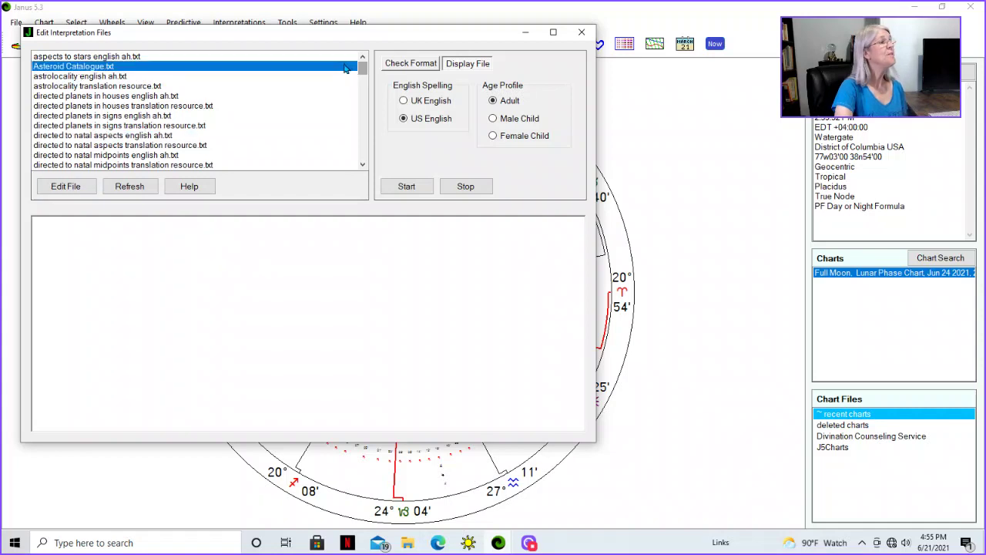
left_click(67, 186)
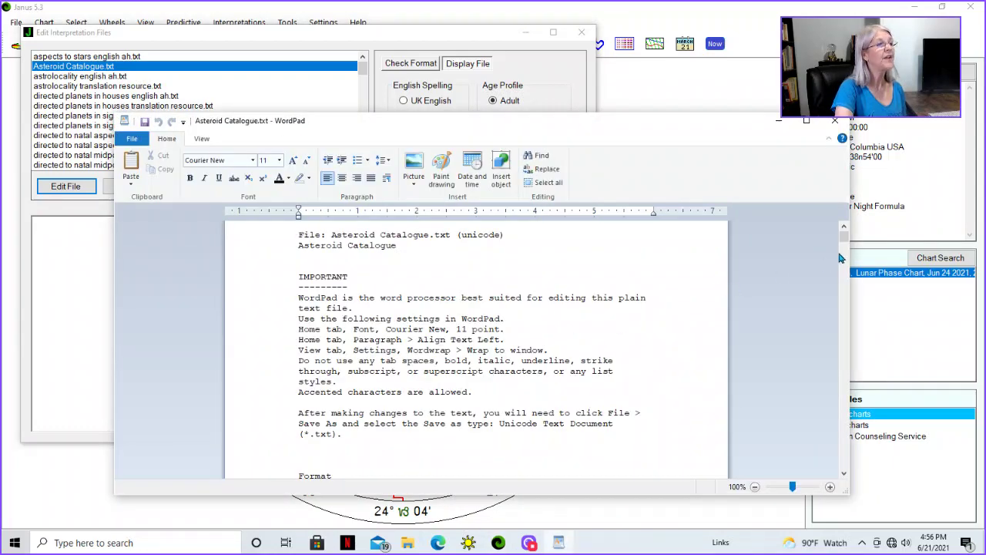
left_click_drag(844, 237, 845, 425)
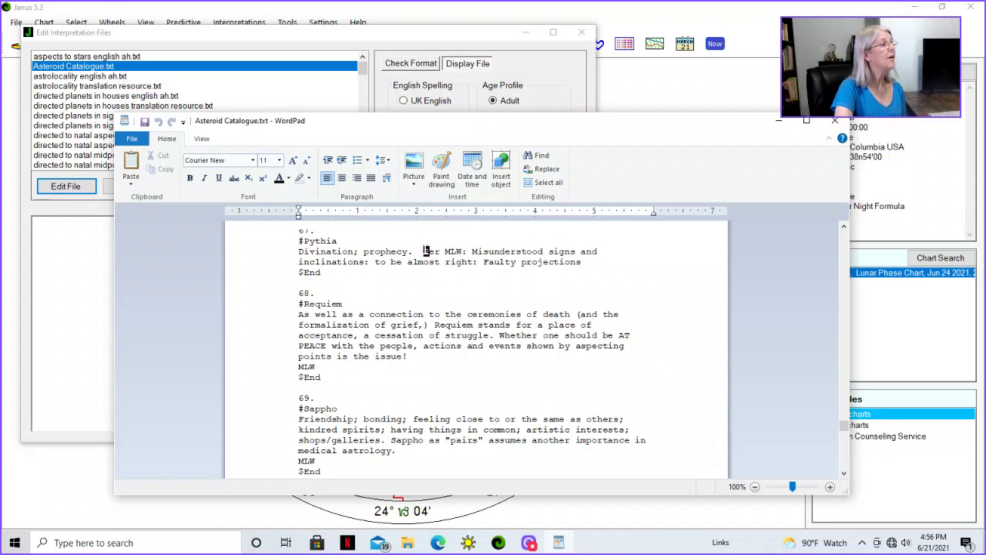
left_click_drag(426, 251, 587, 259)
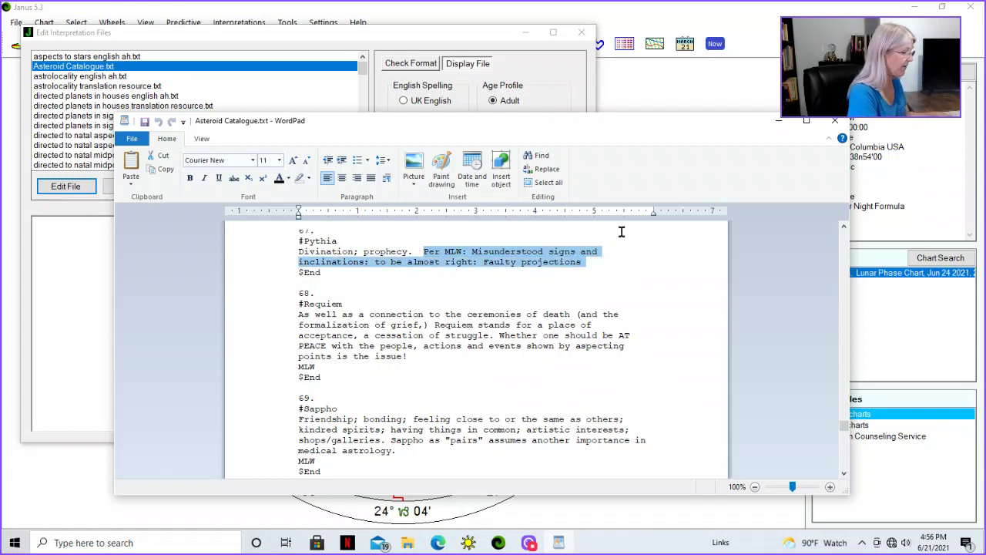
key("Delete")
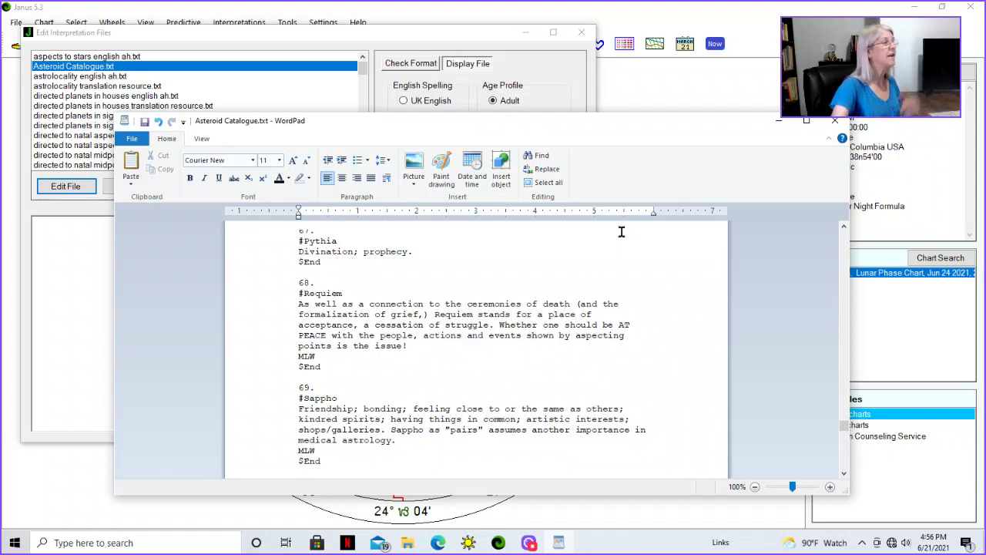
- Save the edited Asteroid Catalogue.txt, then close the file and the interpretation files window
left_click(131, 142)
left_click(132, 140)
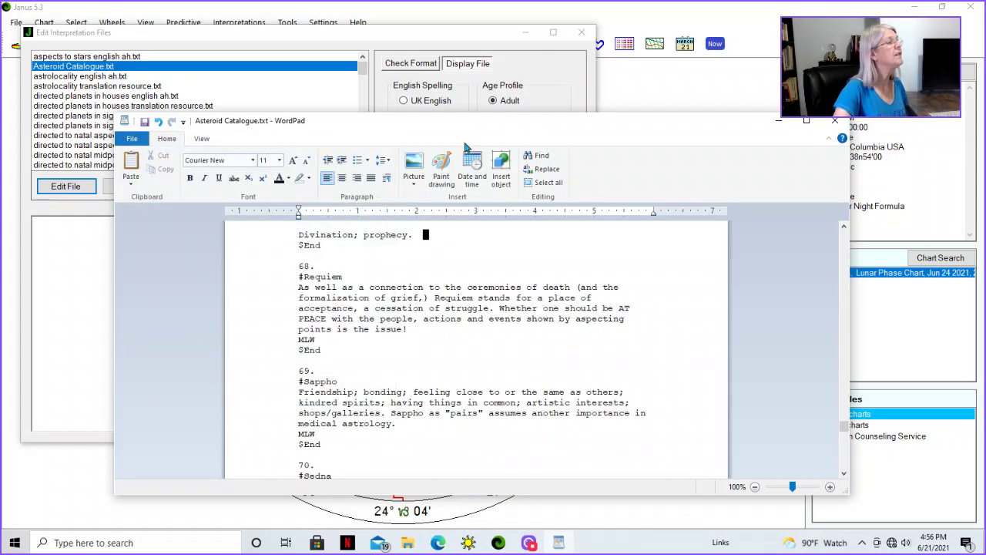
left_click(843, 121)
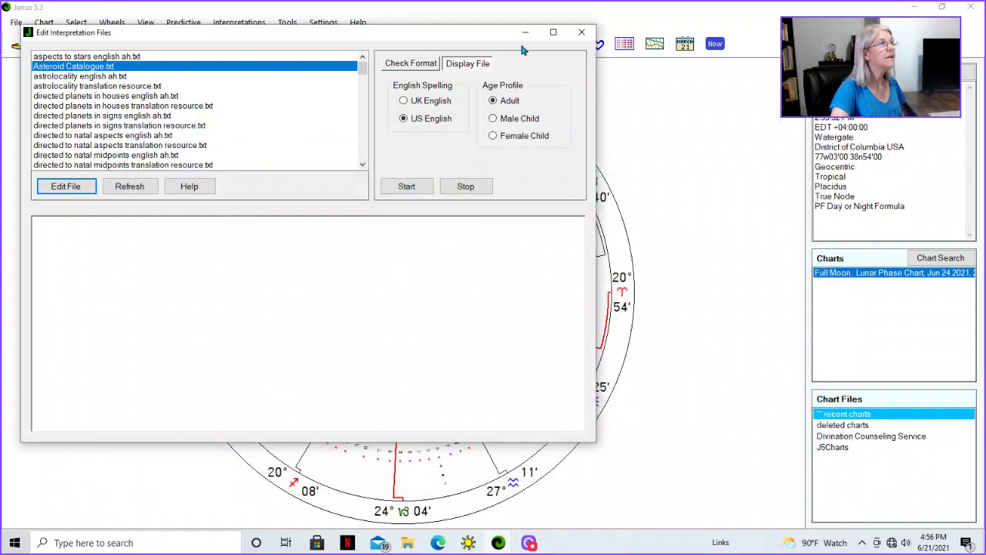
left_click(582, 32)
- Reopen the Planet Catalogue, check the Pythia entry in the asteroid list and close the catalogue
left_click(238, 23)
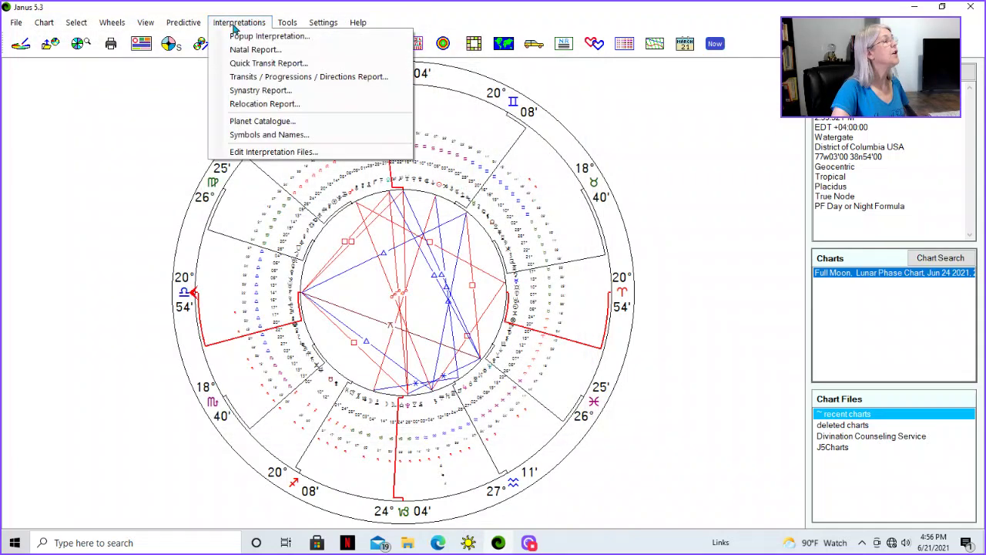
left_click(219, 27)
left_click(219, 28)
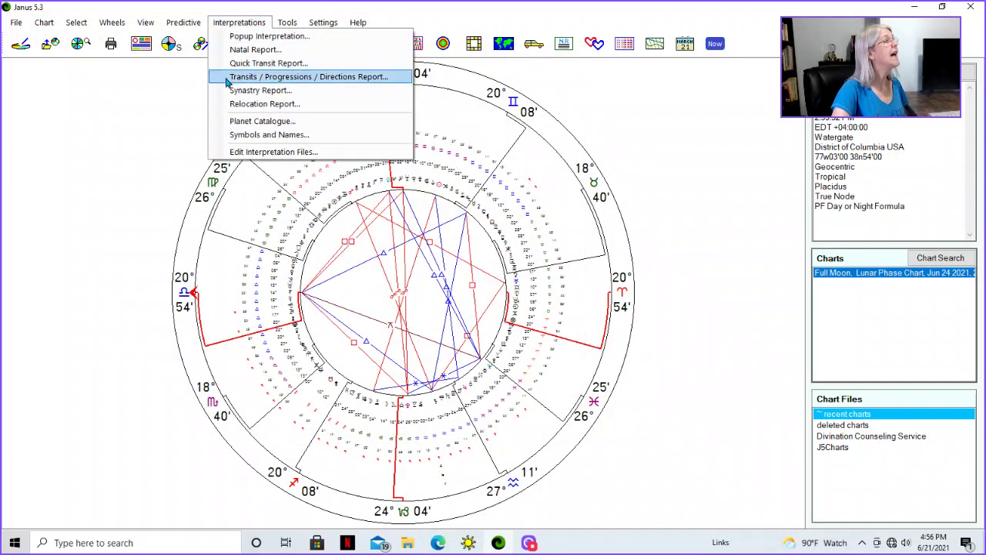
left_click(235, 124)
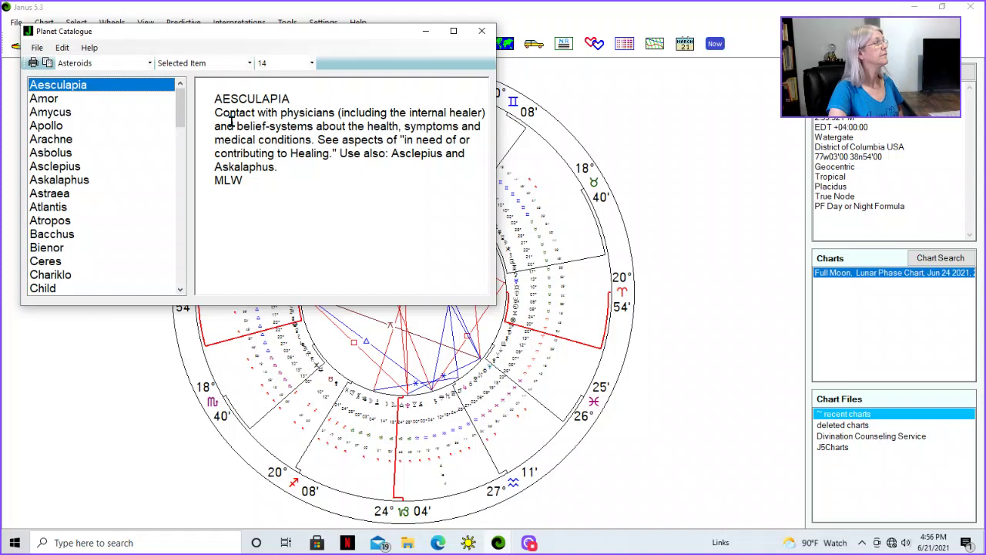
left_click_drag(179, 107, 184, 240)
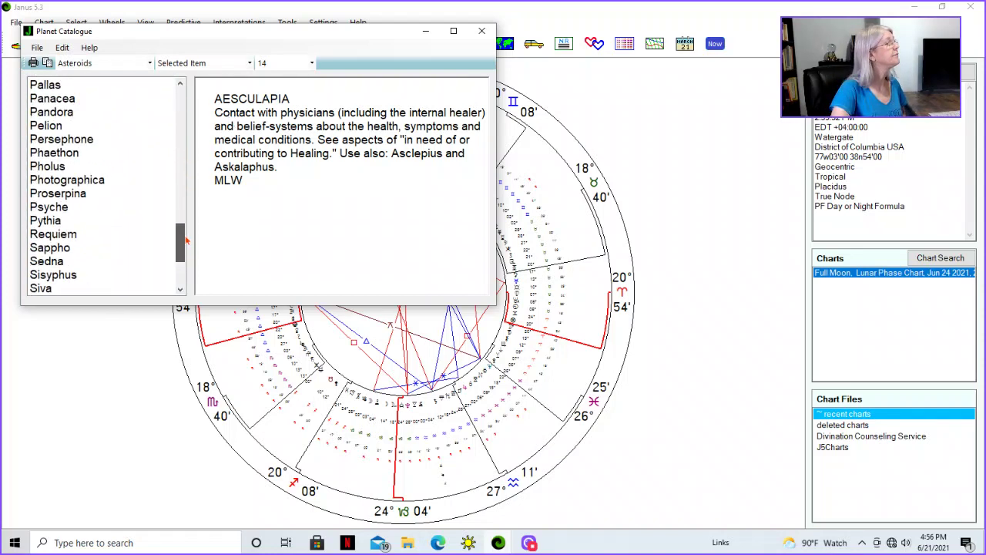
left_click(58, 221)
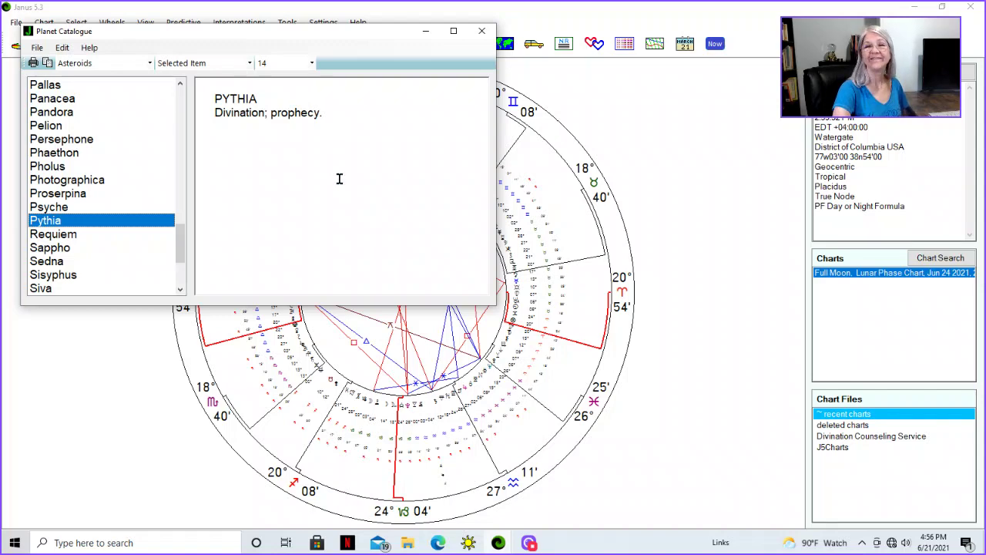
left_click(482, 31)
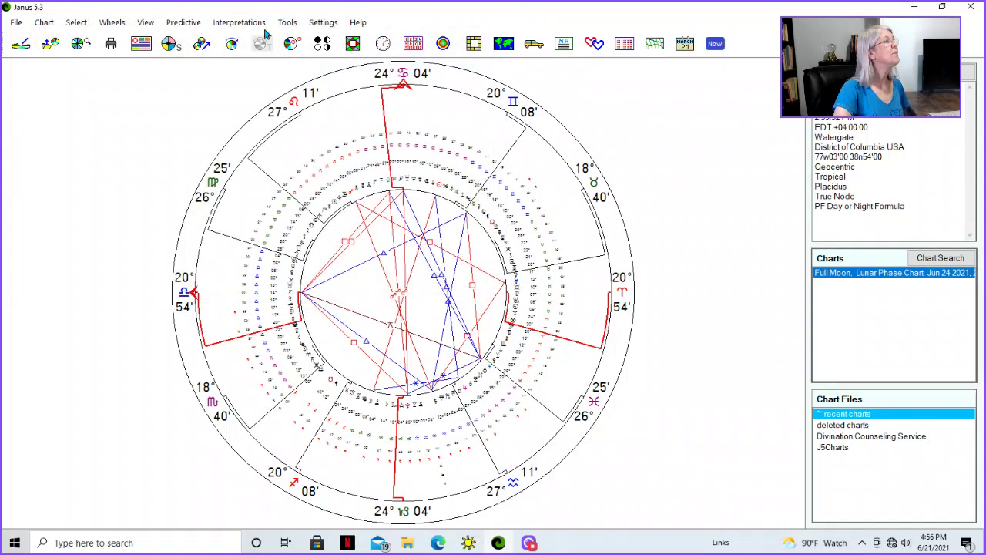
- Reopen Asteroid Catalogue.txt for editing and add "Per MLW: Misunderstood signs and inclinations: to be almost right: Faulty projections" after "prophecy." in the Pythia entry
left_click(216, 27)
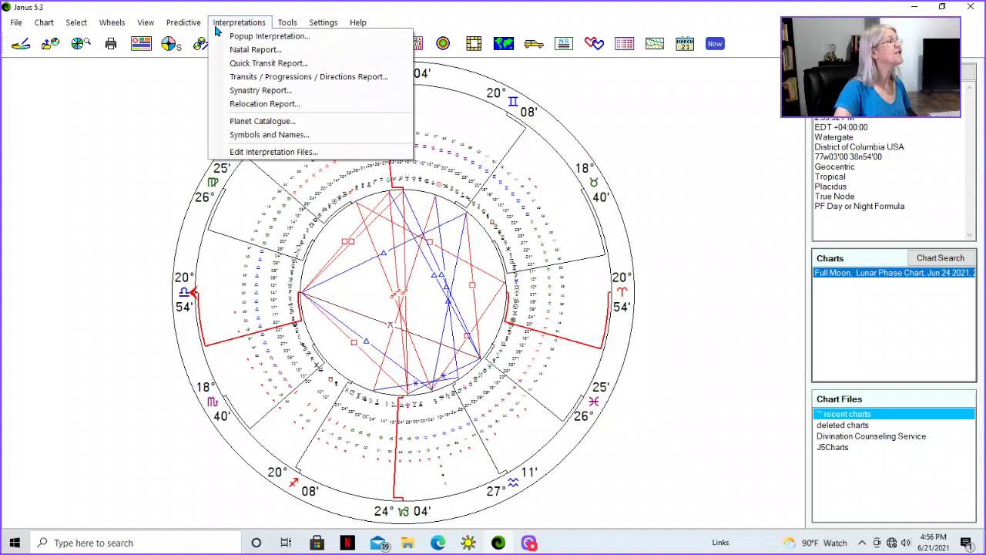
left_click(260, 151)
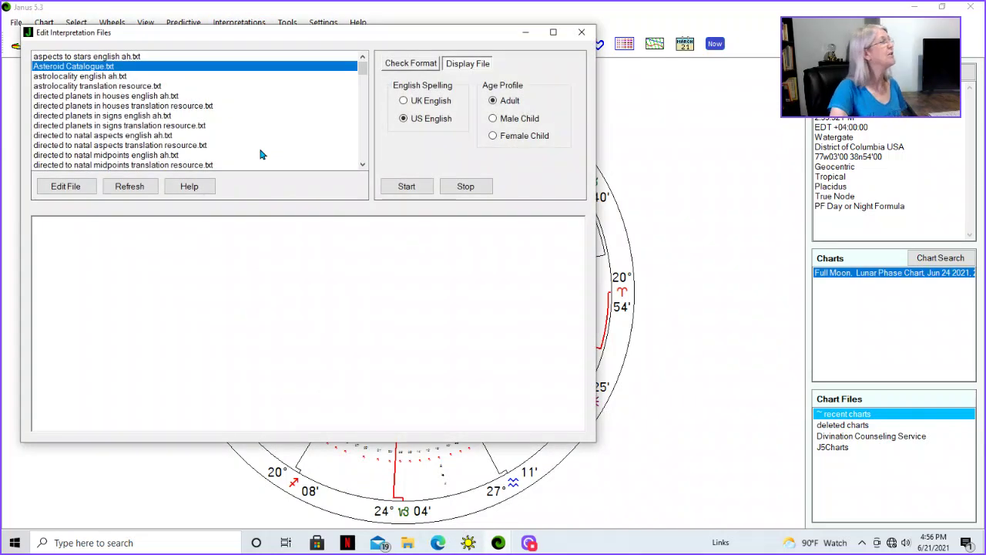
left_click(62, 189)
scroll(436, 318, "down", 10)
left_click_drag(843, 252, 854, 325)
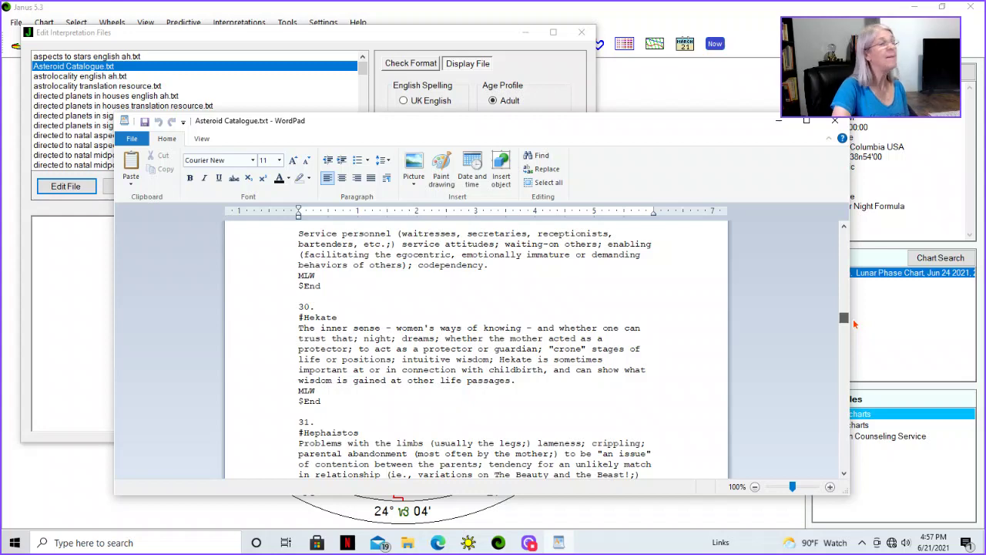
left_click_drag(854, 325, 854, 399)
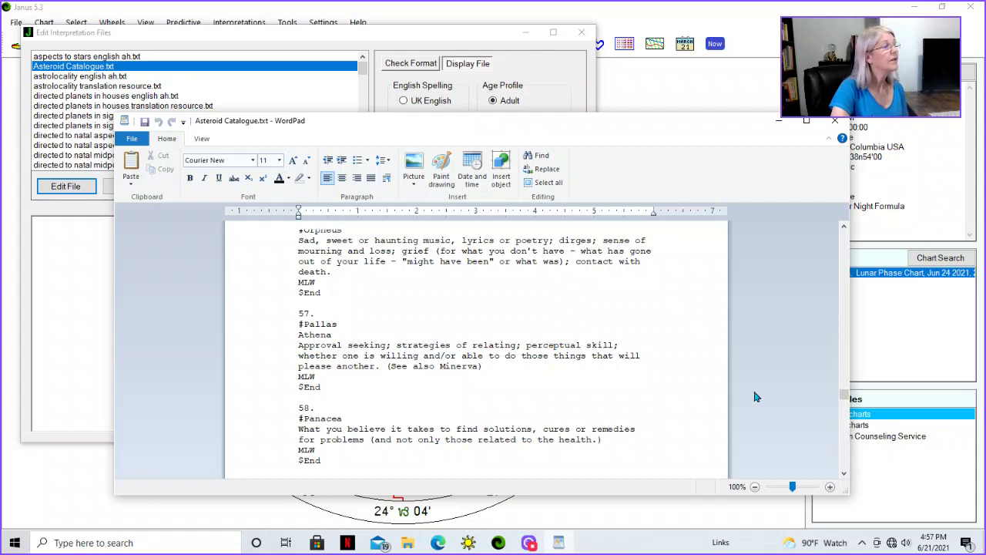
scroll(590, 362, "down", 9)
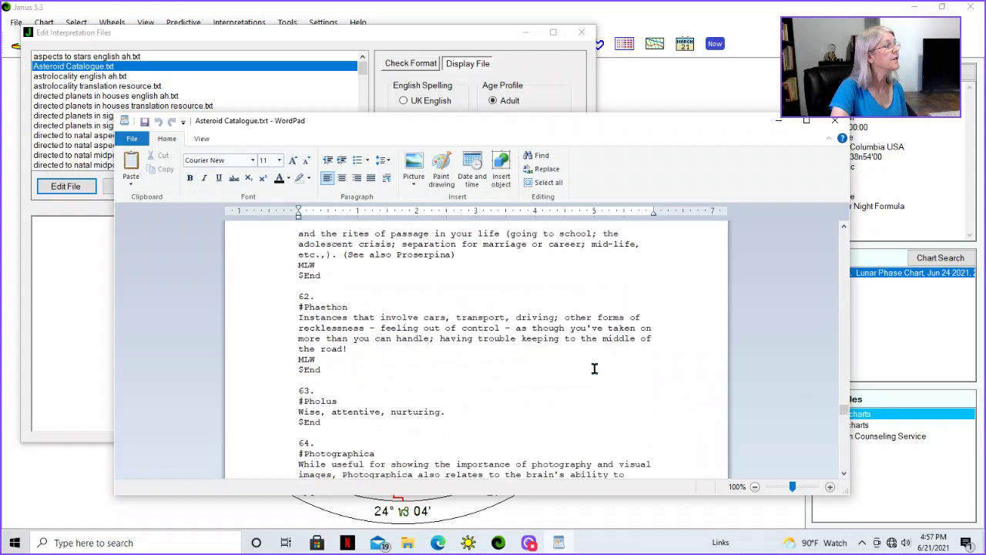
scroll(594, 368, "down", 8)
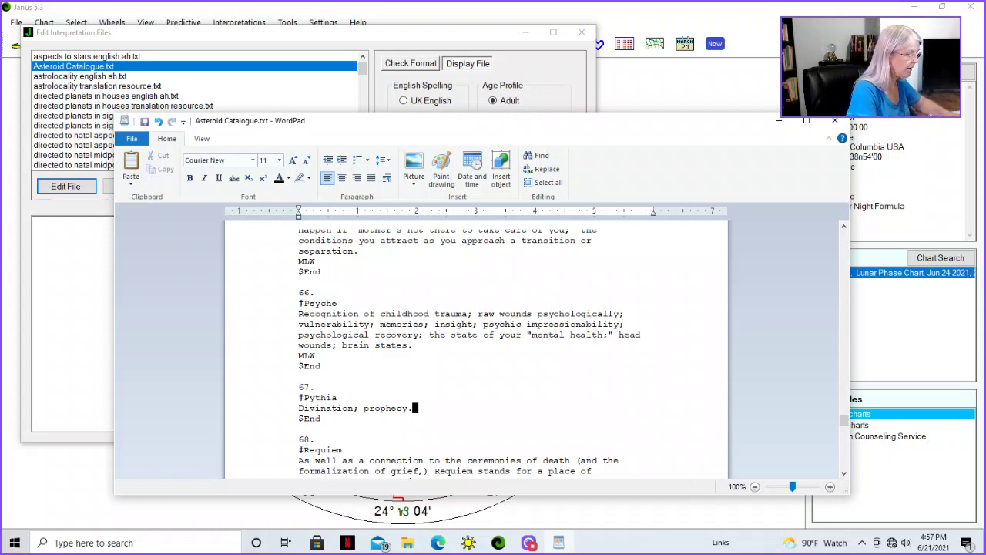
type("Per MLW: Misunderstood signs and inclinations: to be almost right: Faulty projections")
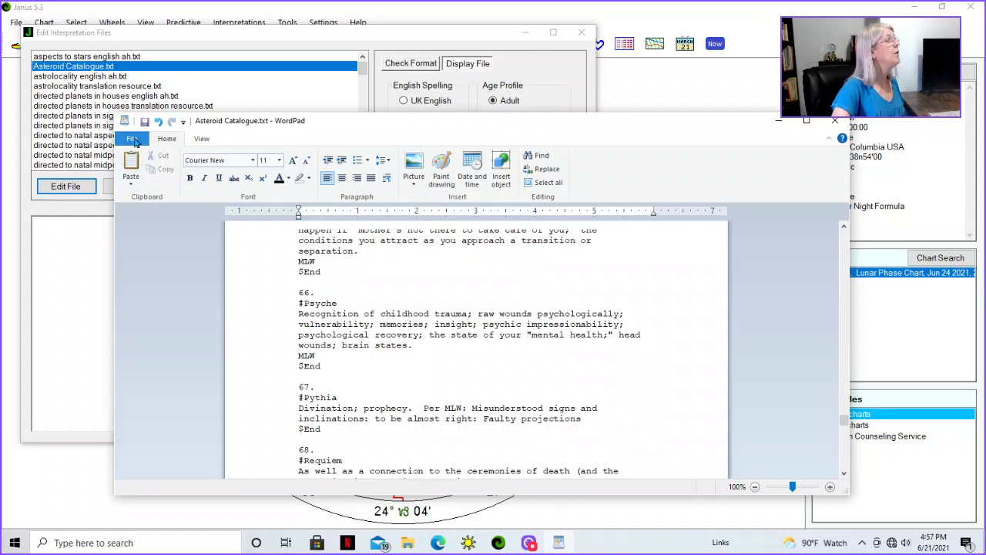
- Save Asteroid Catalogue.txt with the restored Pythia text and close the file and the interpretation files window
left_click(134, 141)
left_click(604, 293)
scroll(603, 293, "down", 5)
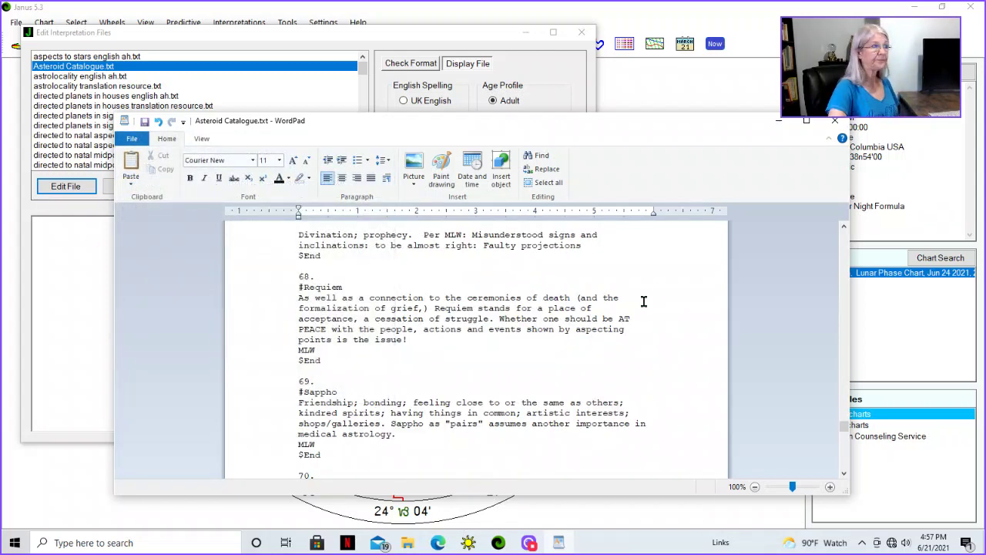
left_click(581, 32)
- Reopen the Planet Catalogue, check the Pythia entry in the asteroid list and close the catalogue again
left_click(239, 22)
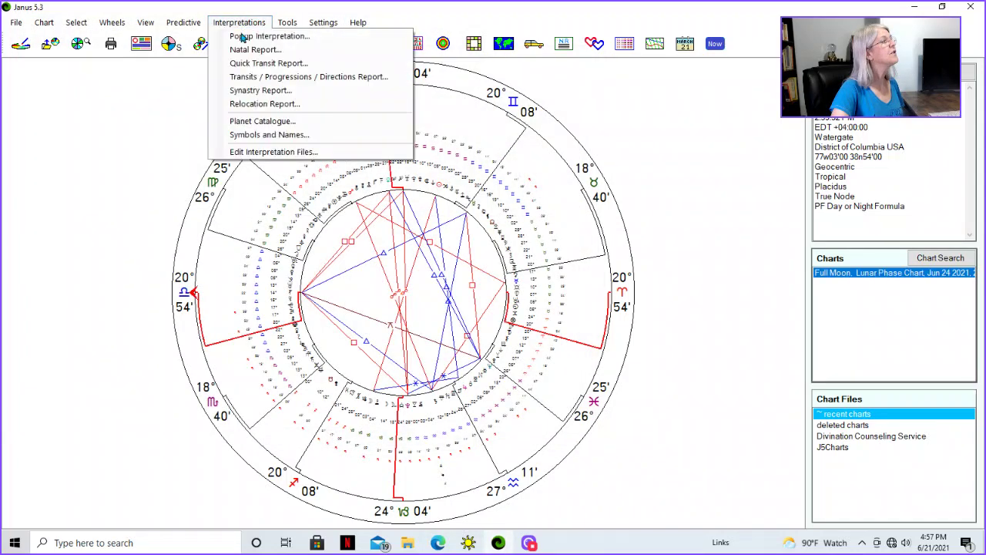
left_click(251, 123)
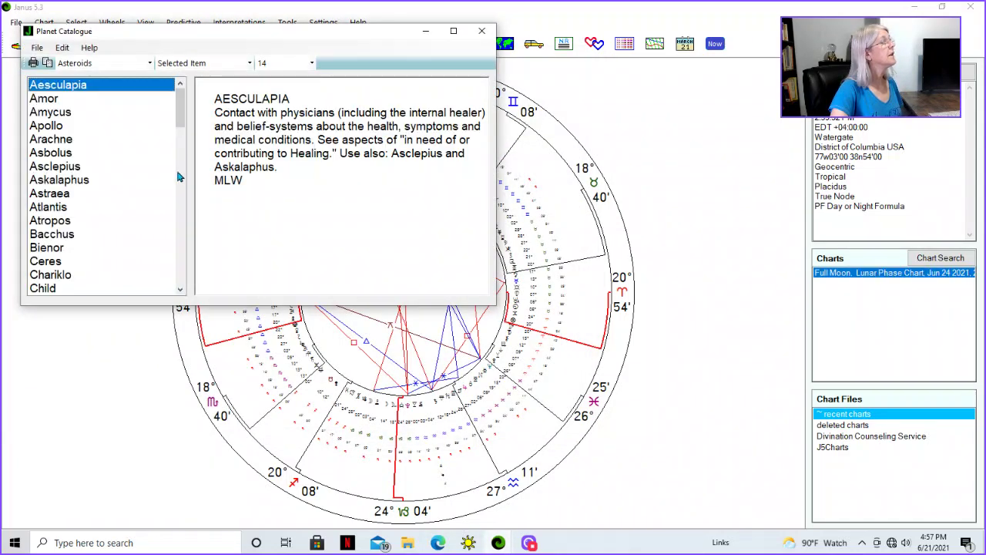
left_click_drag(182, 108, 200, 241)
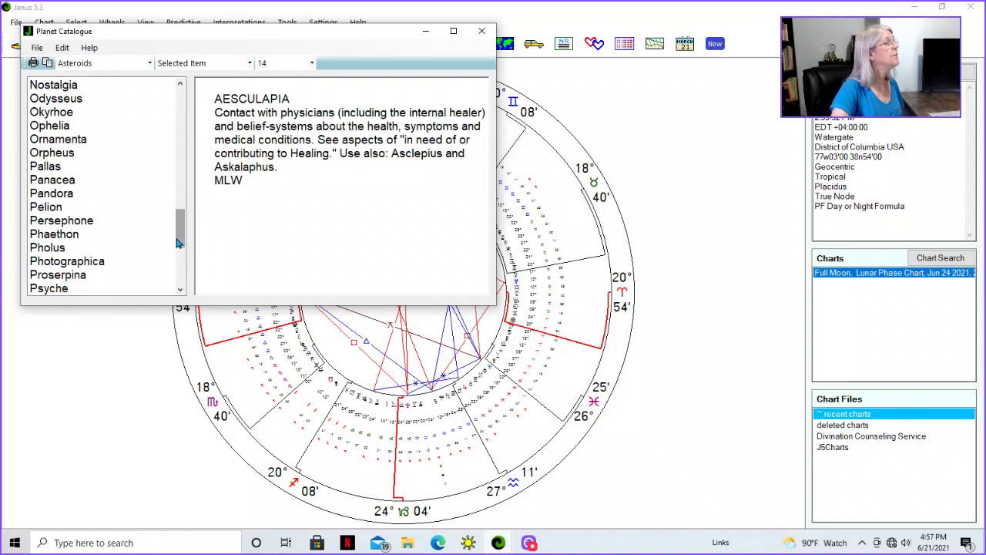
scroll(176, 243, "down", 1)
left_click(126, 262)
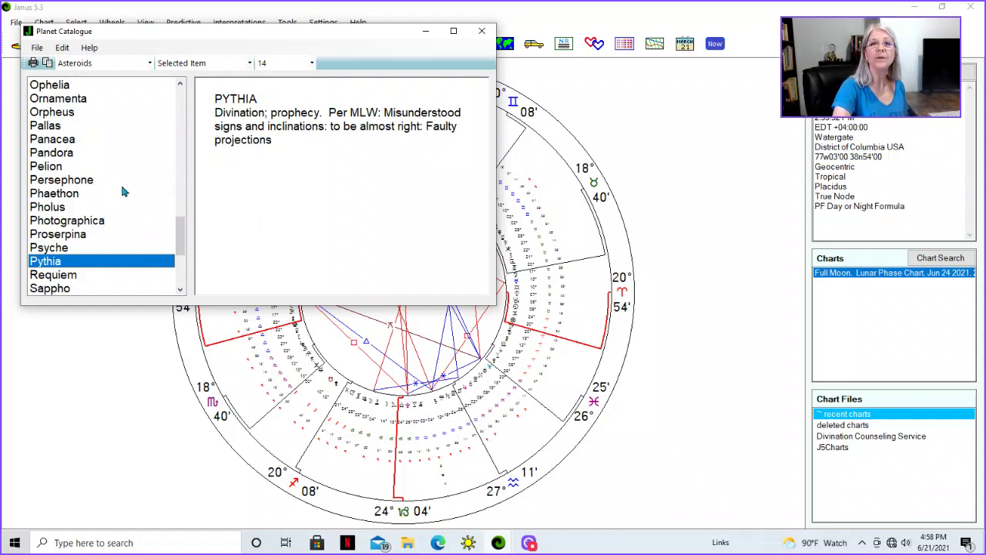
left_click(481, 33)
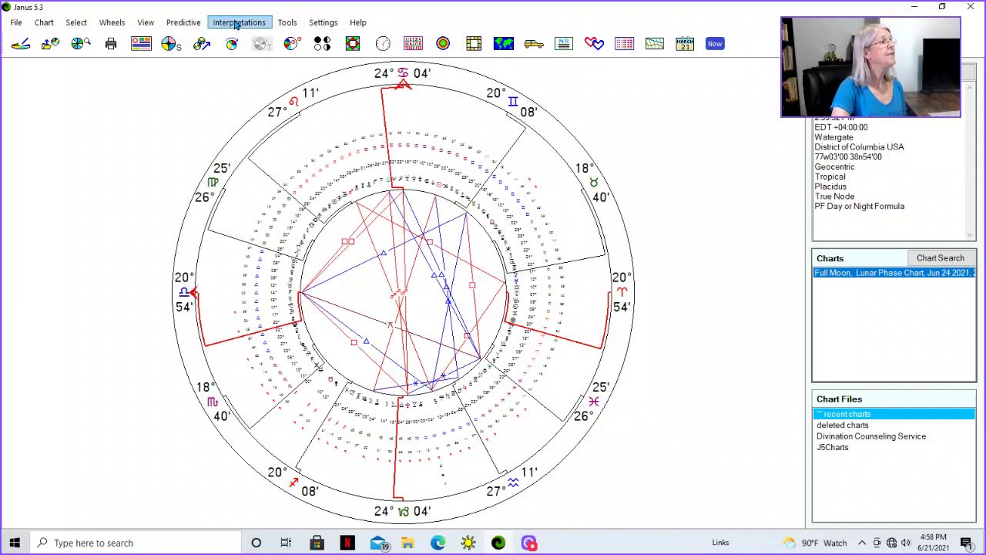
- Open the midpoint selection and add the Sun / Midheaven midpoint to the selected midpoints
left_click(76, 22)
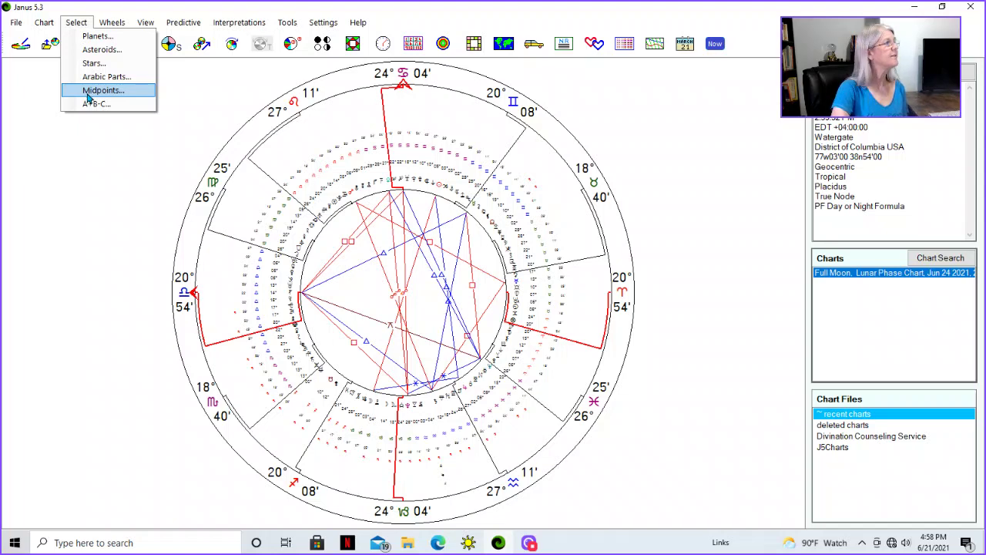
left_click(89, 94)
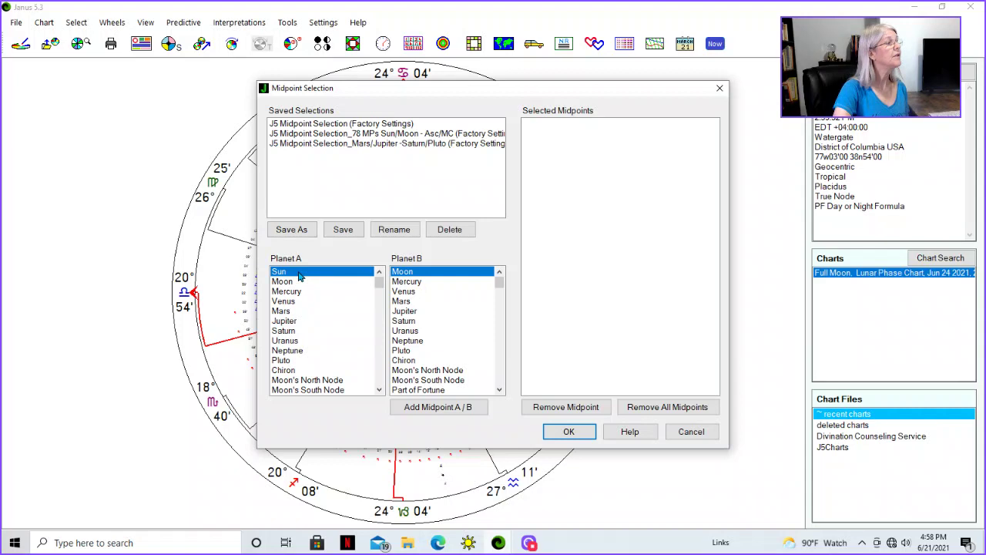
left_click_drag(499, 282, 501, 298)
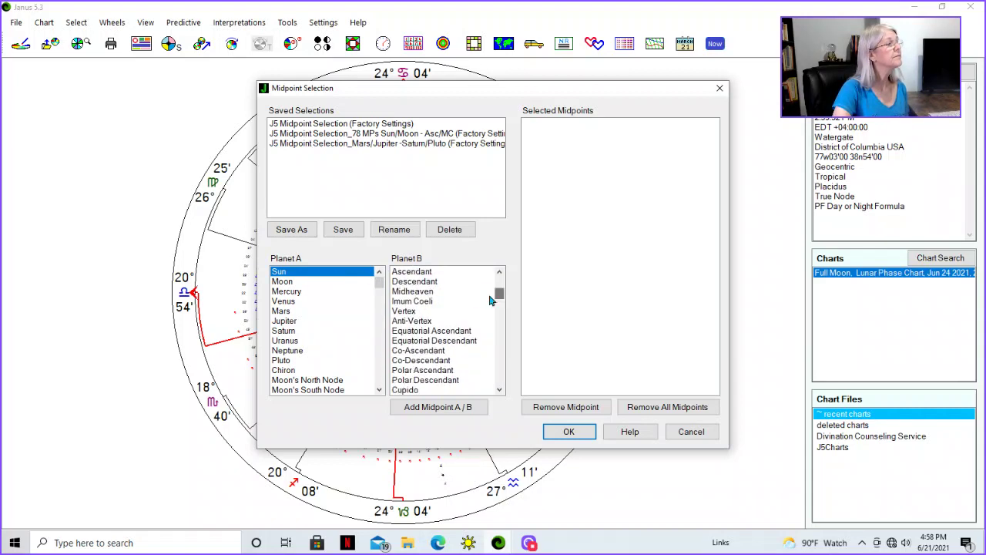
left_click(452, 292)
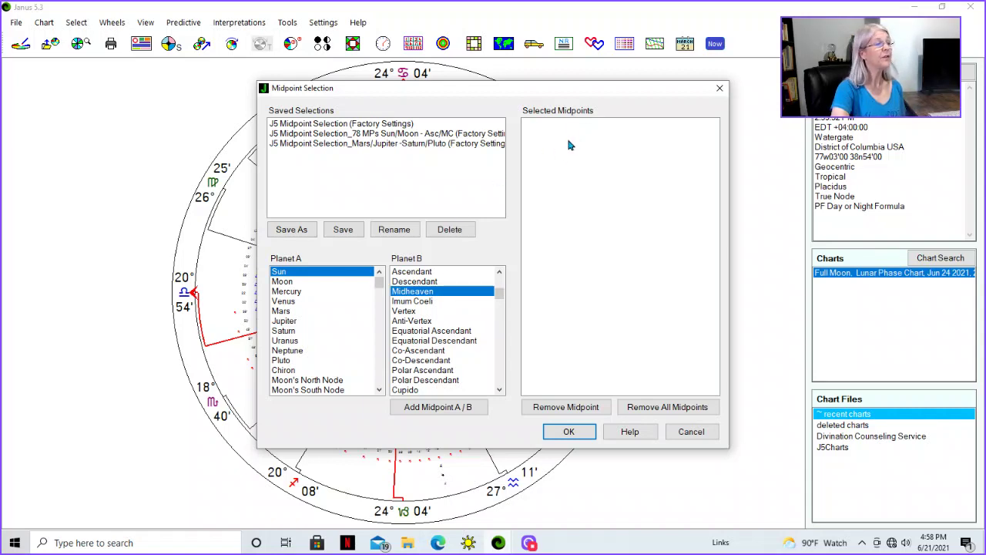
left_click(447, 403)
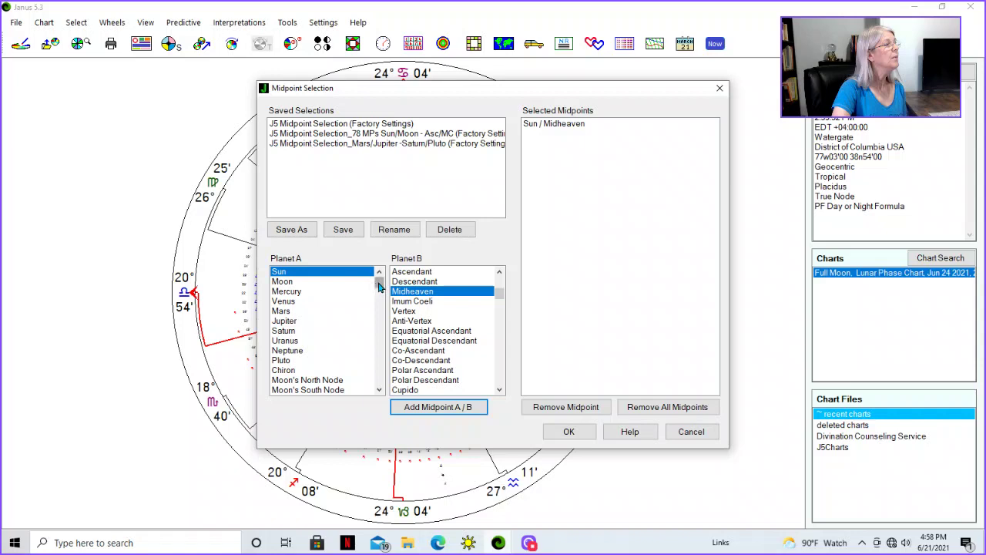
- Add the Chiron / Klotho midpoint to the selected midpoints and apply the midpoint selection to the chart
left_click_drag(379, 284, 380, 300)
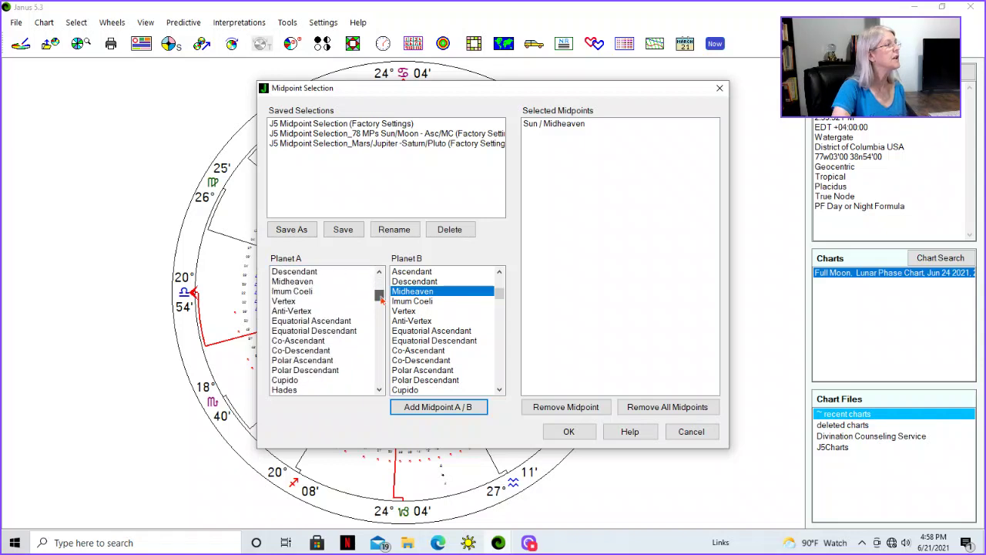
left_click_drag(381, 298, 382, 291)
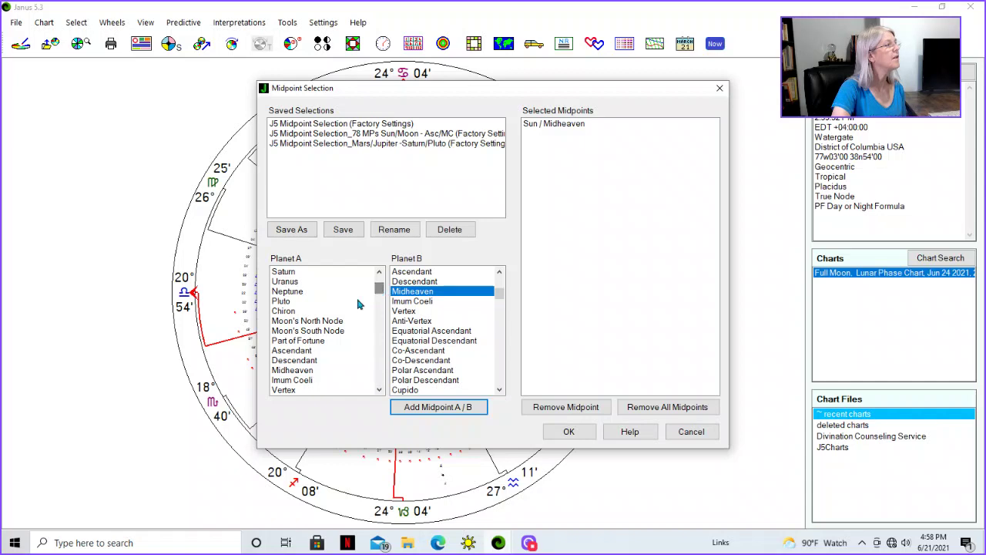
left_click(316, 311)
left_click_drag(498, 289, 498, 348)
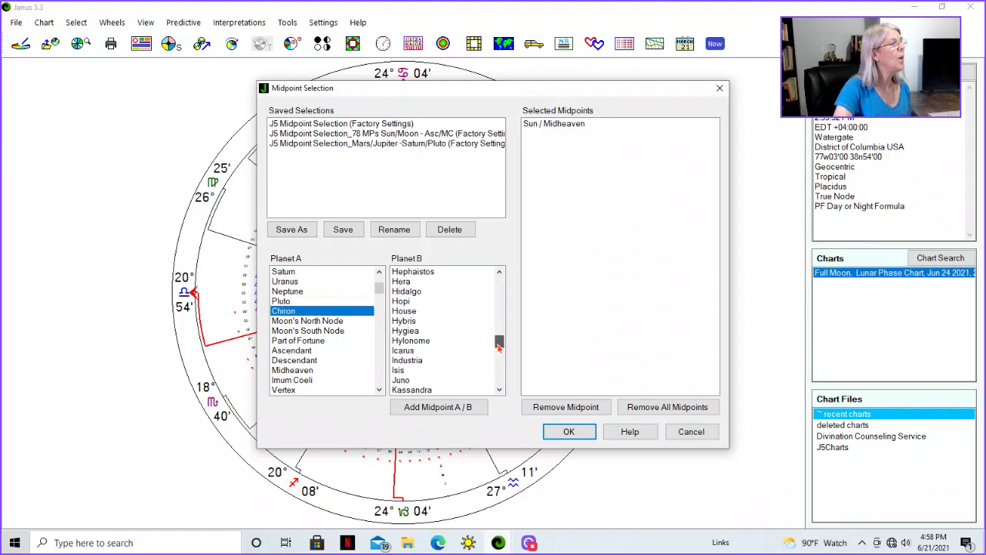
left_click(499, 390)
left_click(414, 352)
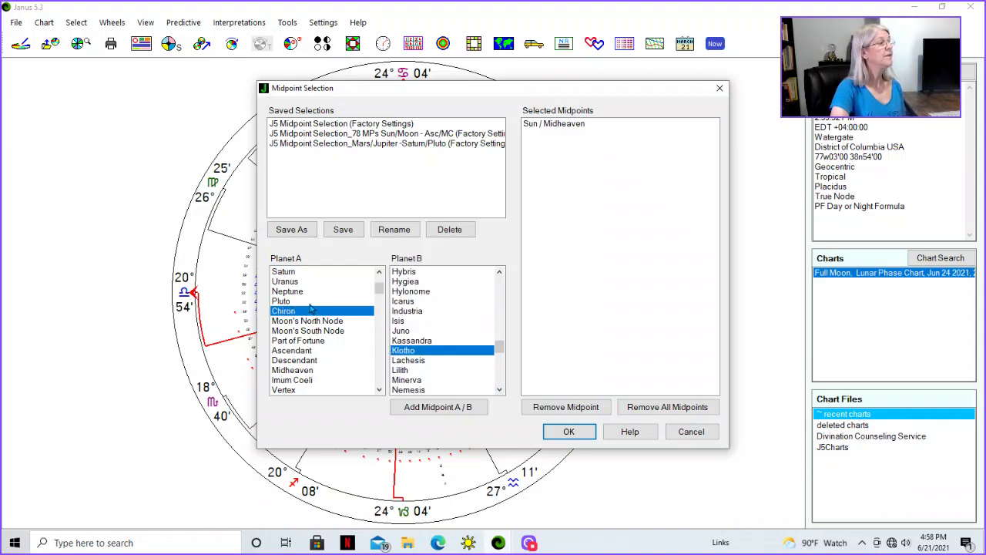
left_click(470, 407)
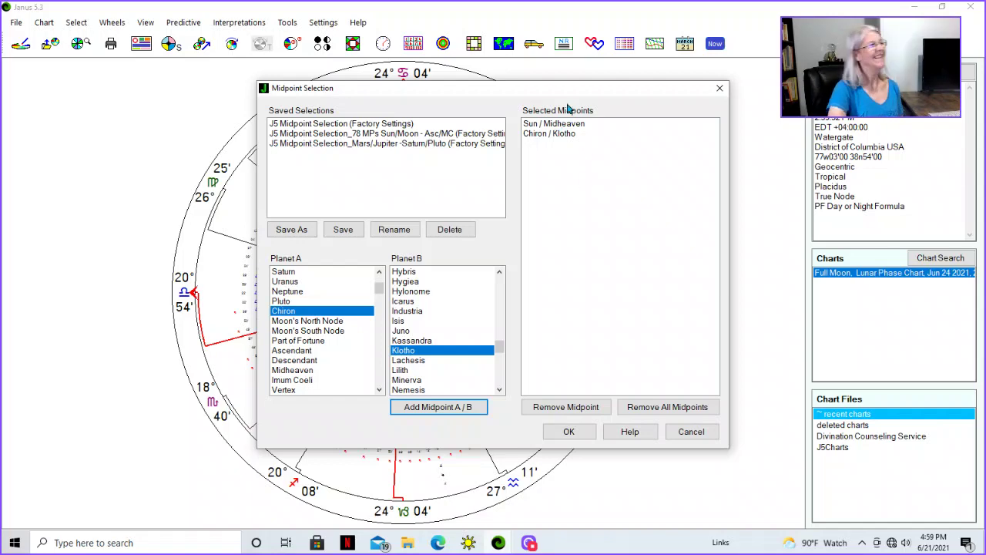
left_click(569, 433)
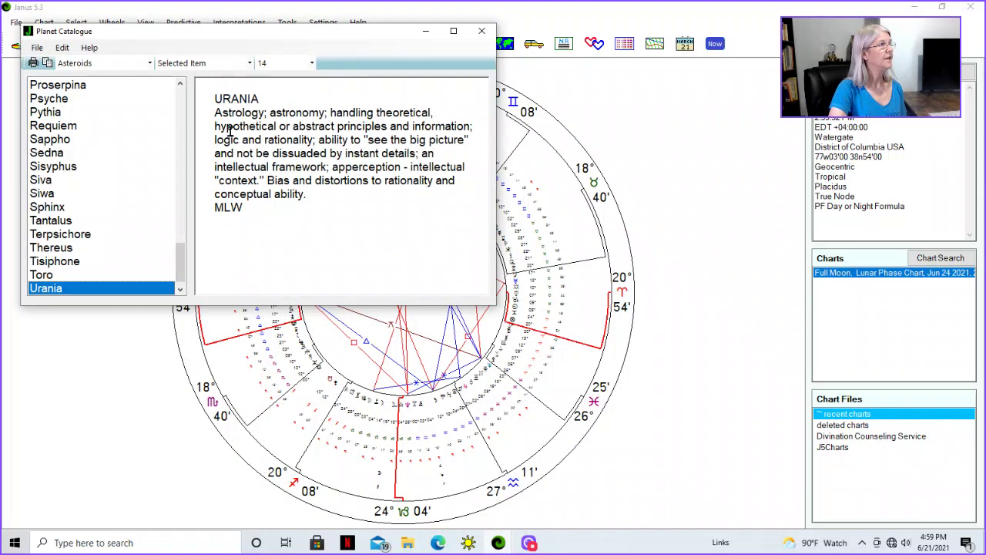
- Close the Planet Catalogue and clear all asteroids from the chart's asteroid selection
left_click(481, 31)
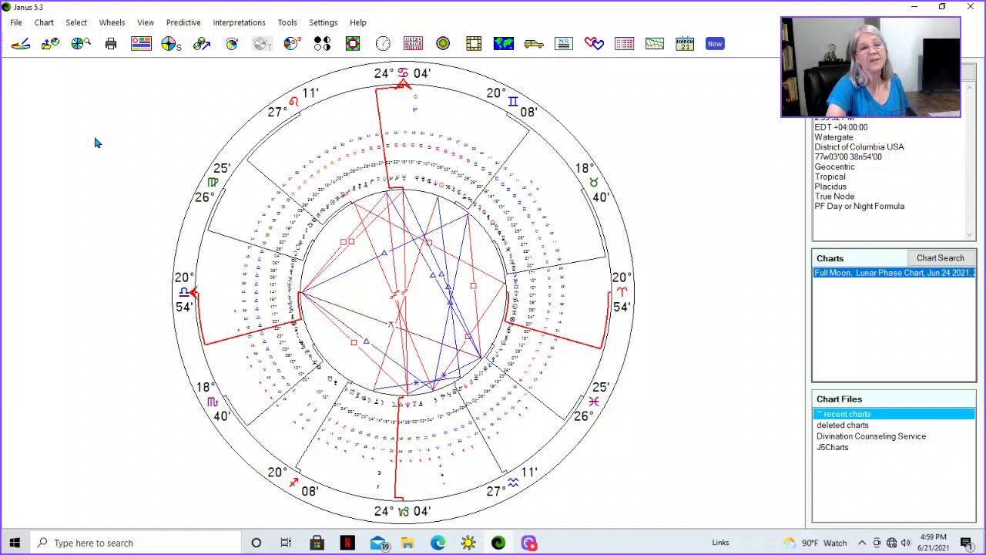
left_click(81, 27)
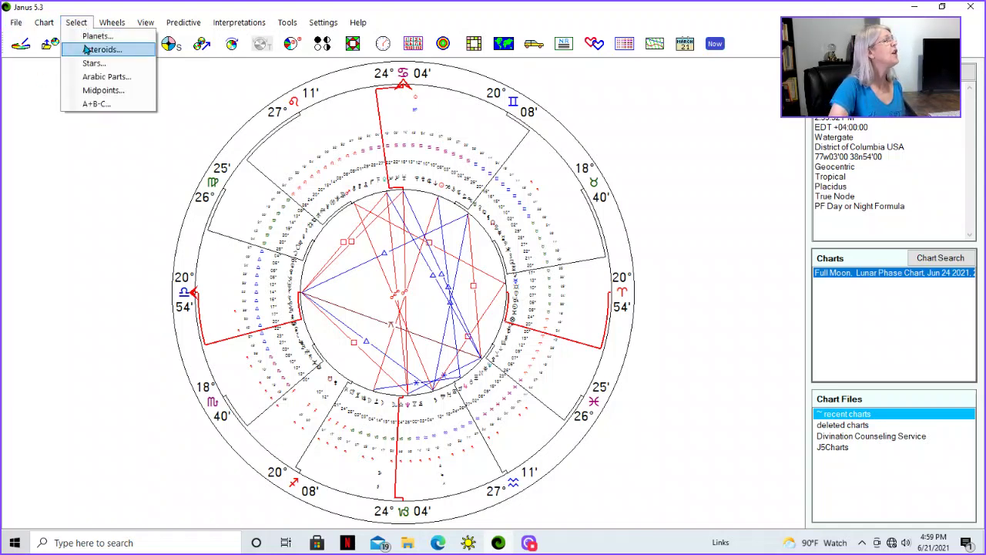
left_click(87, 51)
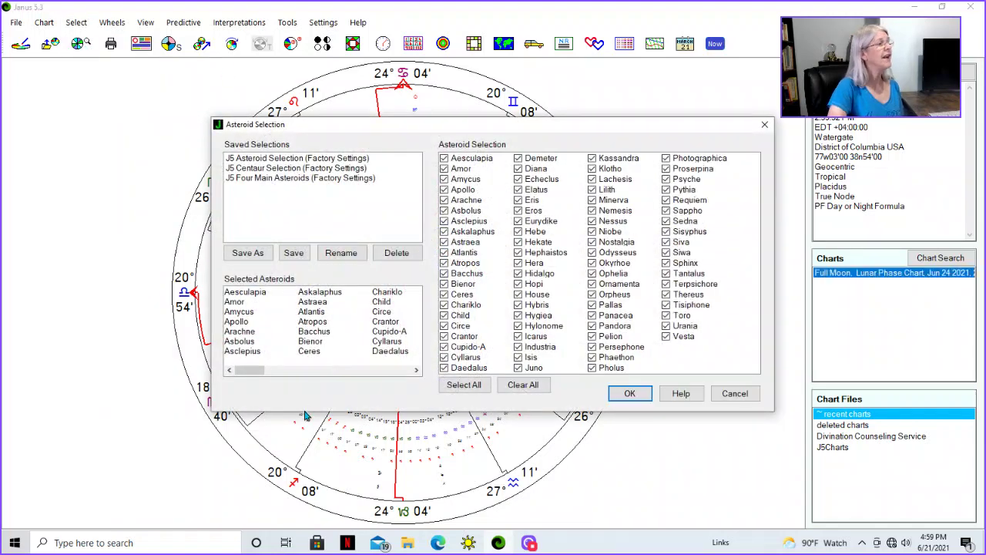
left_click(524, 387)
left_click(631, 395)
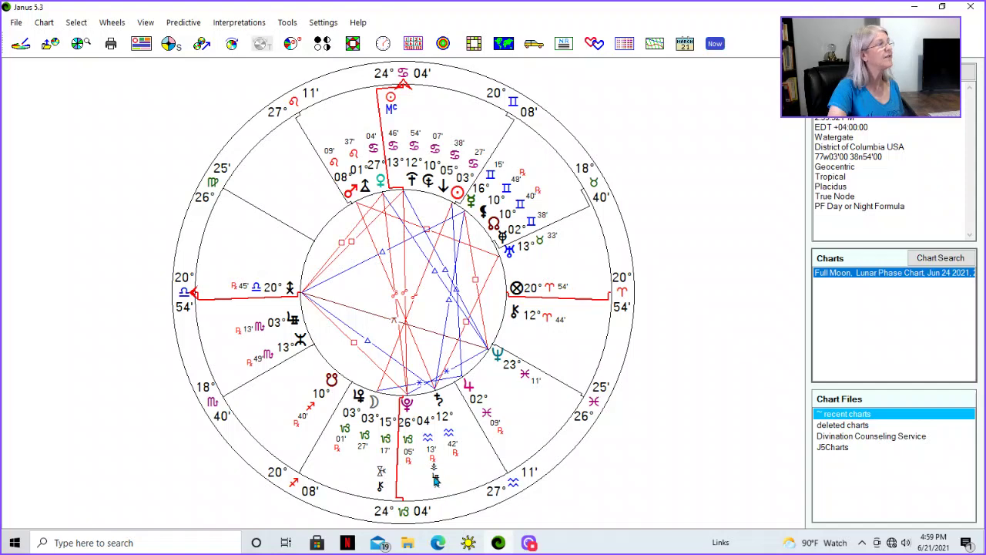
- Open the A+B-C selection and locate Urania, Apollon and Vesta in the A, B and C lists respectively
left_click(77, 23)
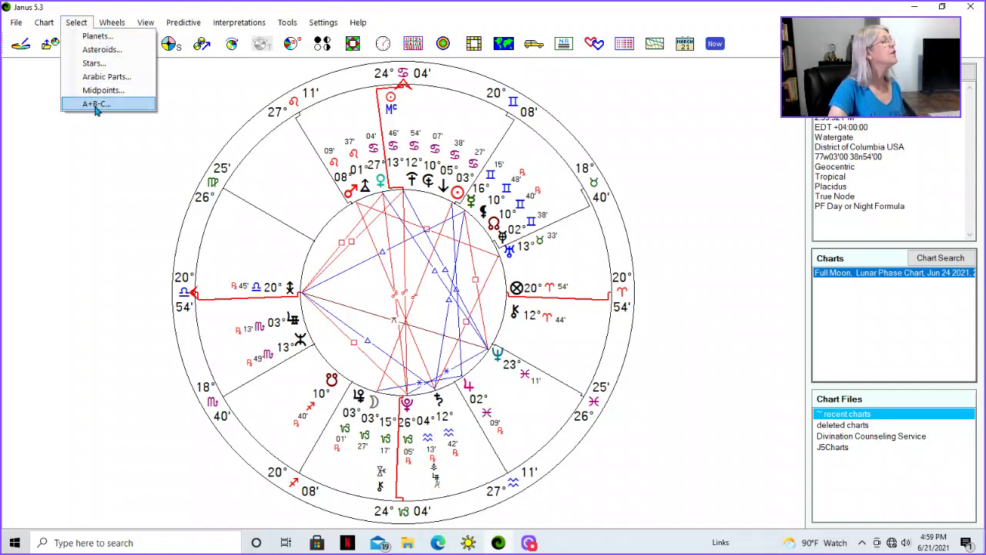
left_click(95, 108)
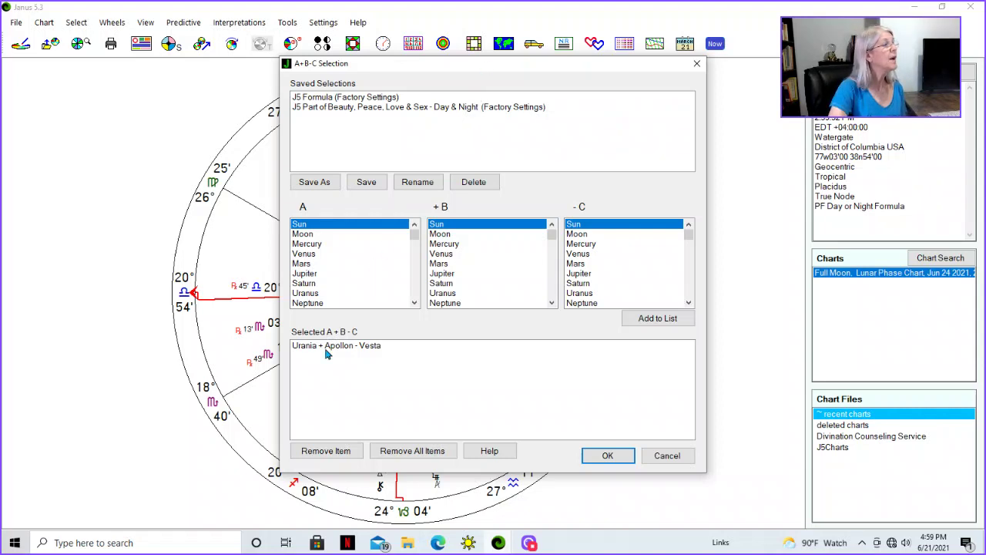
left_click_drag(415, 234, 414, 292)
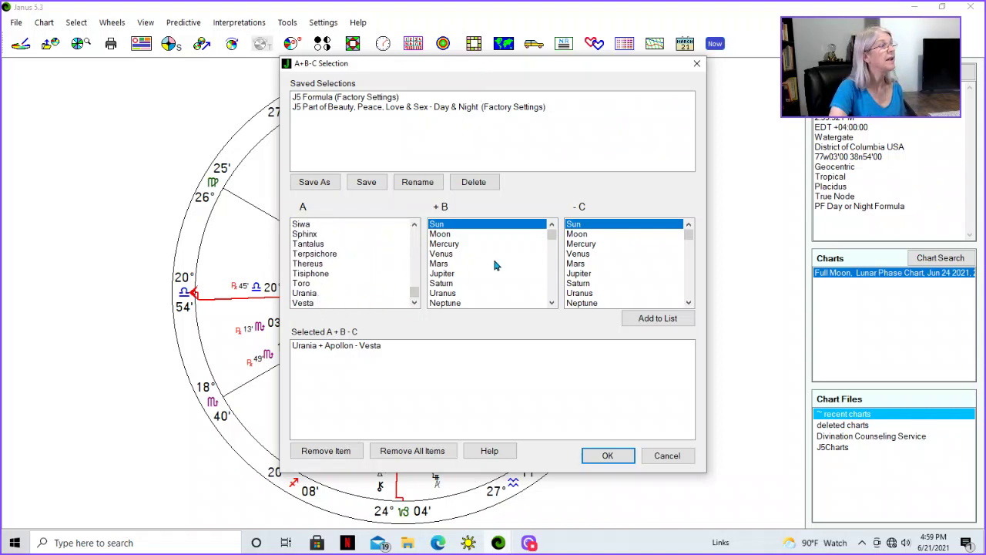
left_click_drag(552, 237, 555, 251)
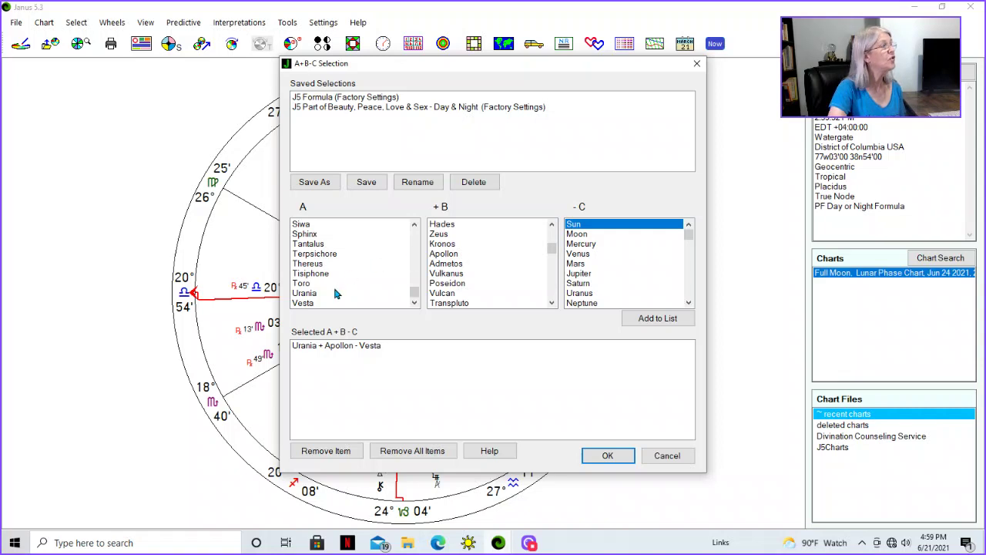
left_click_drag(689, 235, 690, 299)
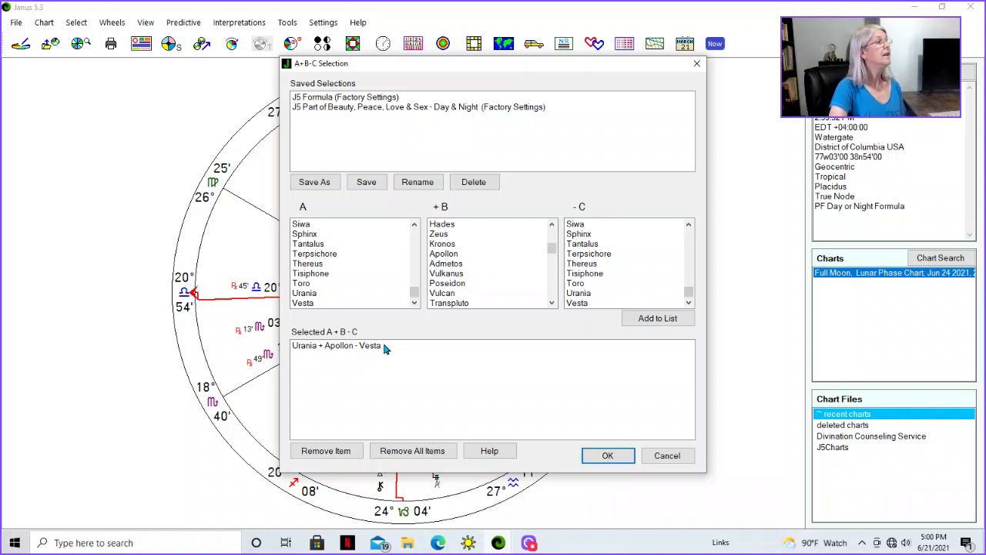
- Load the saved A+B-C selection "J5 Part of Beauty, Peace, Love & Sex - Day & Night (Factory Settings)" and apply it to the chart
left_click(322, 98)
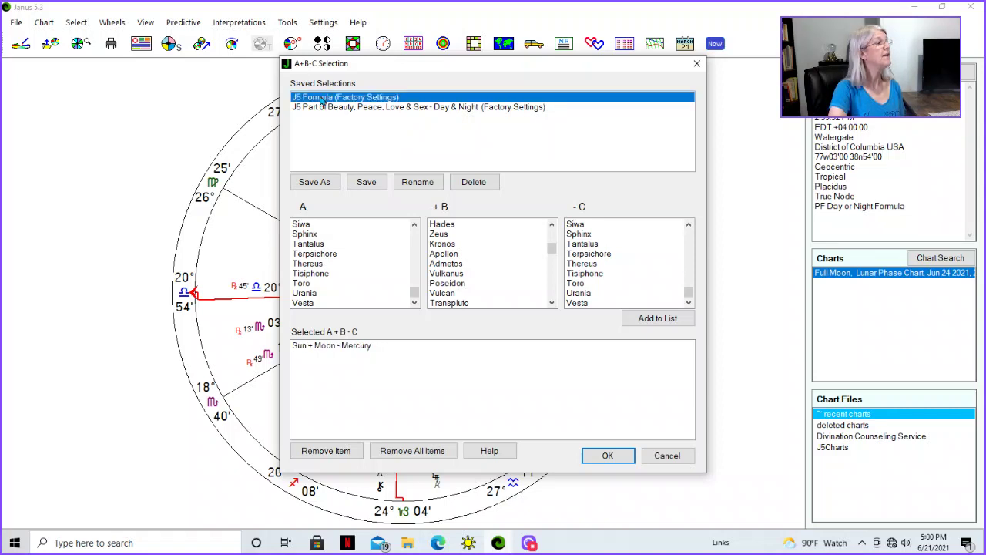
left_click(324, 110)
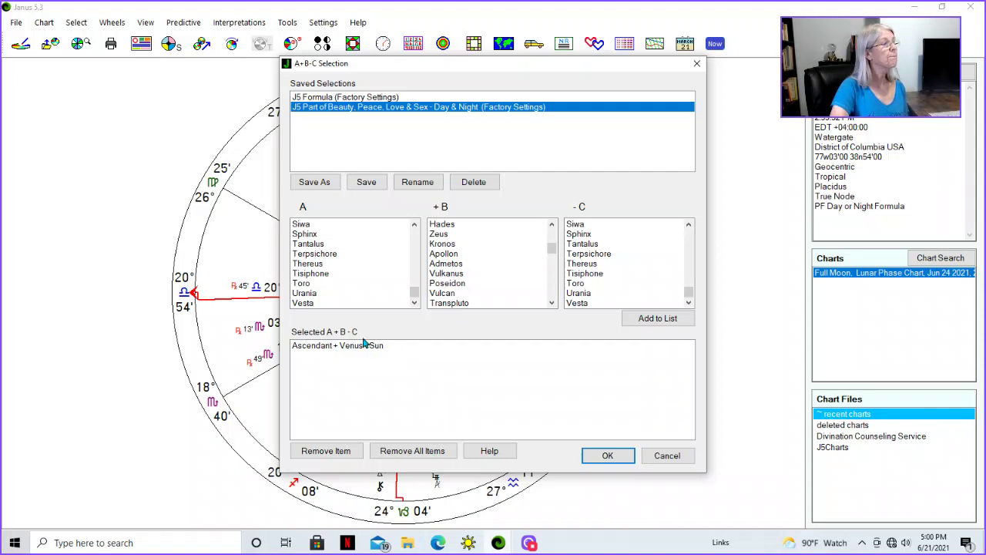
left_click(592, 456)
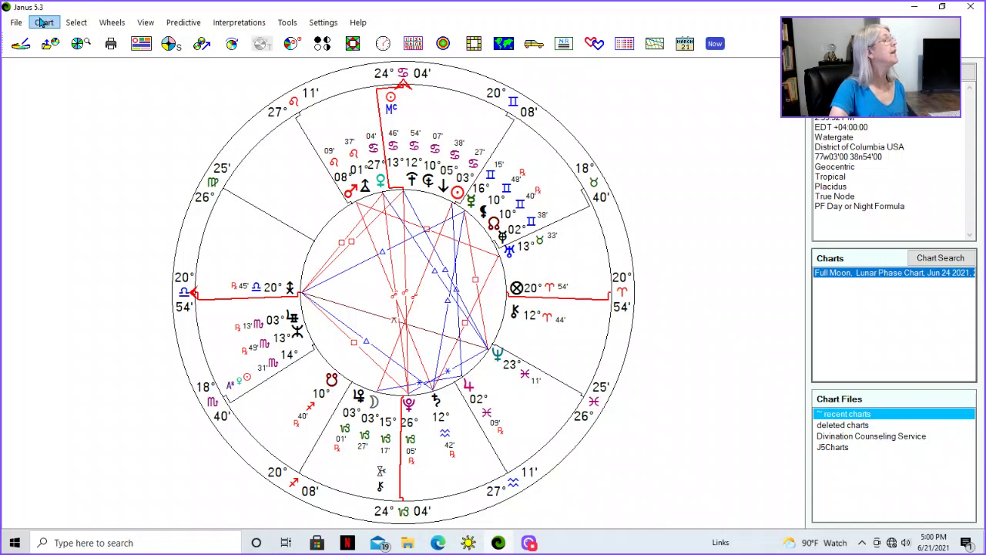
- Reopen the A+B-C selection, check the Ascendant + Venus - Sun formula and close the dialog
left_click(76, 22)
left_click(89, 101)
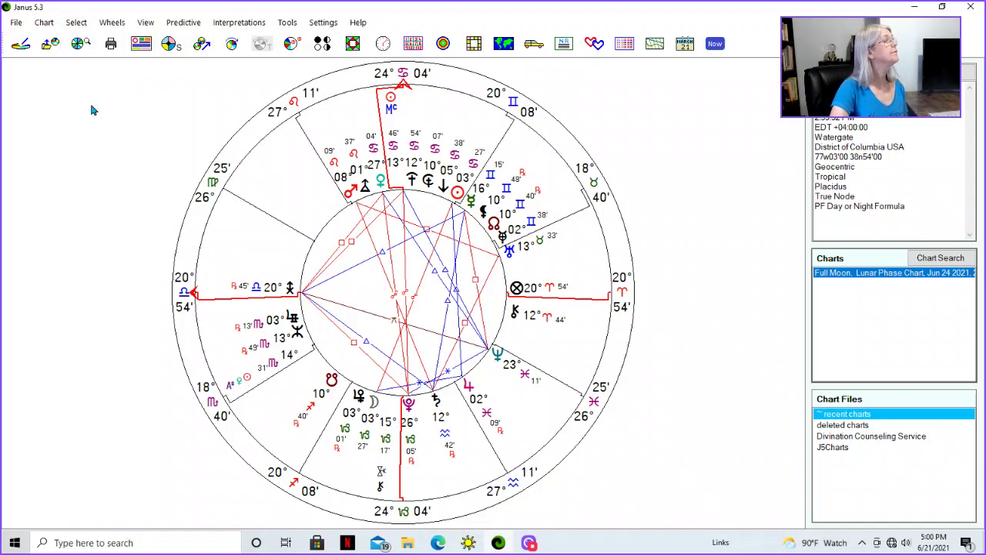
left_click(362, 347)
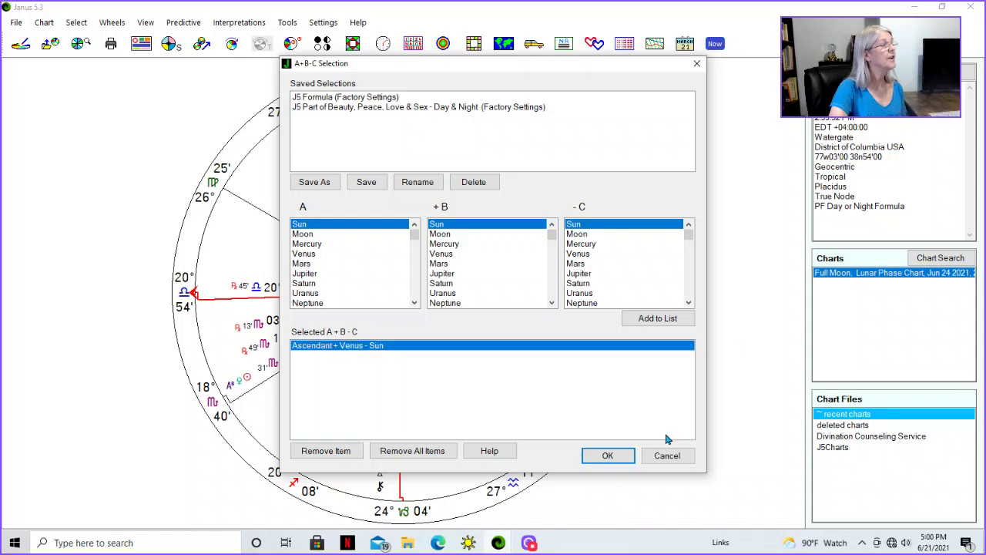
left_click(609, 456)
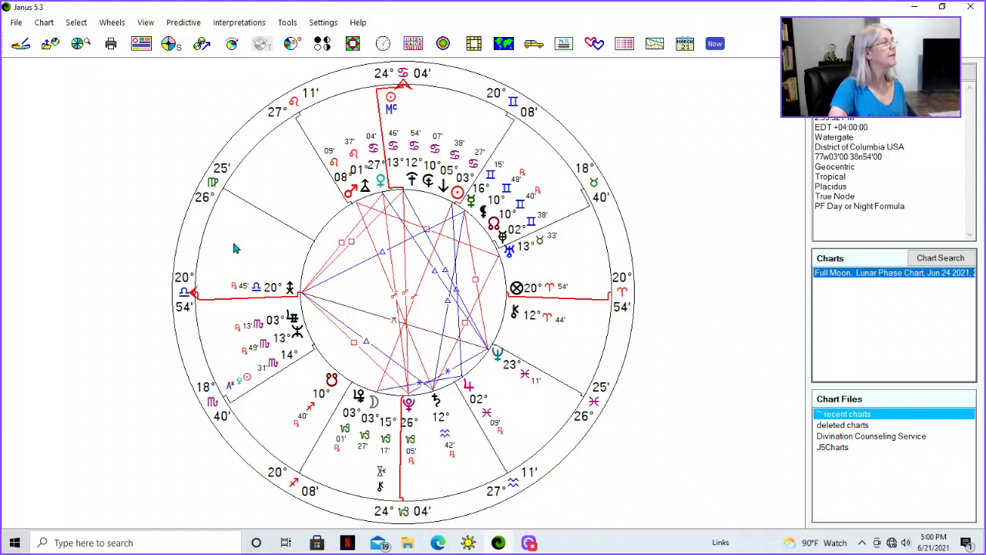
- Reopen the A+B-C selection and remove the Ascendant + Venus - Sun formula from the selected list
left_click(77, 22)
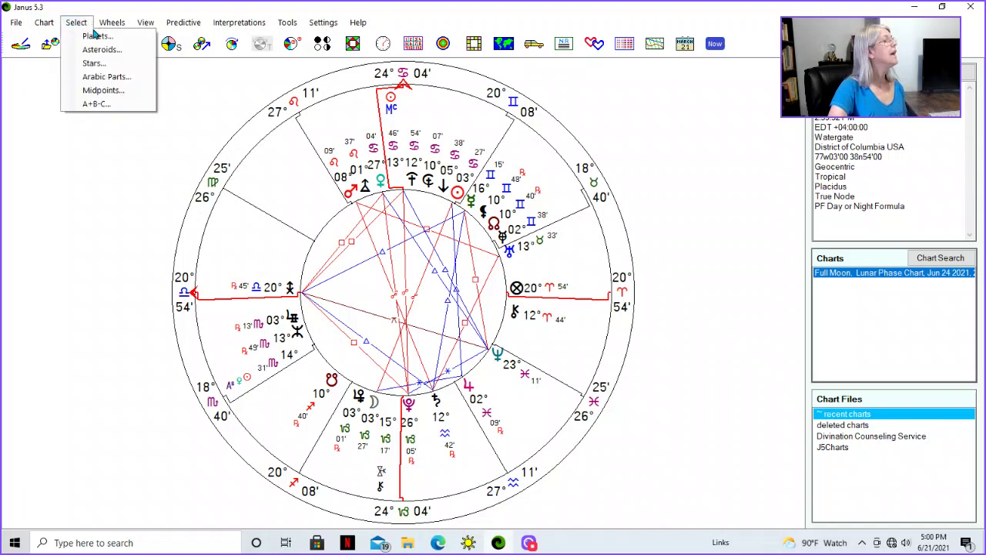
left_click(97, 103)
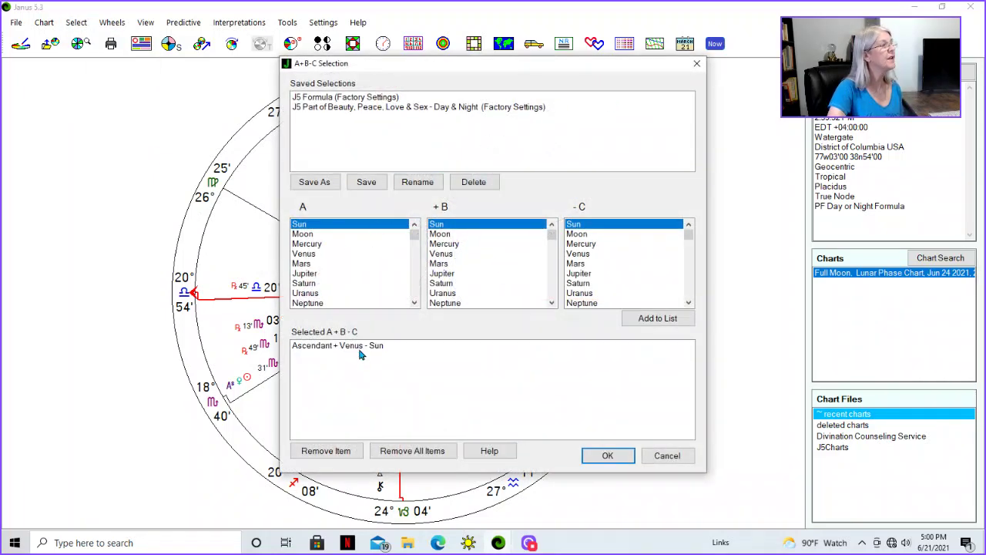
left_click(360, 351)
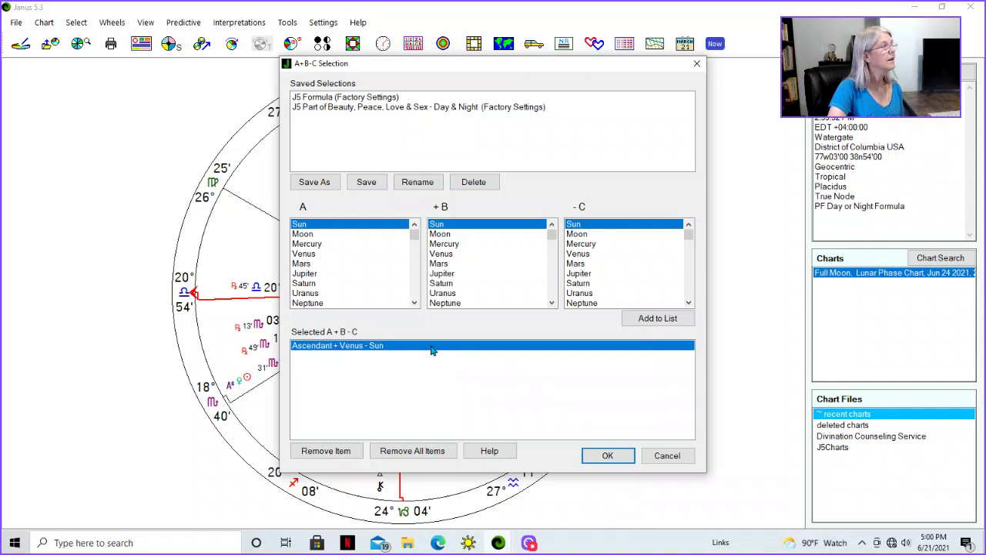
left_click(318, 453)
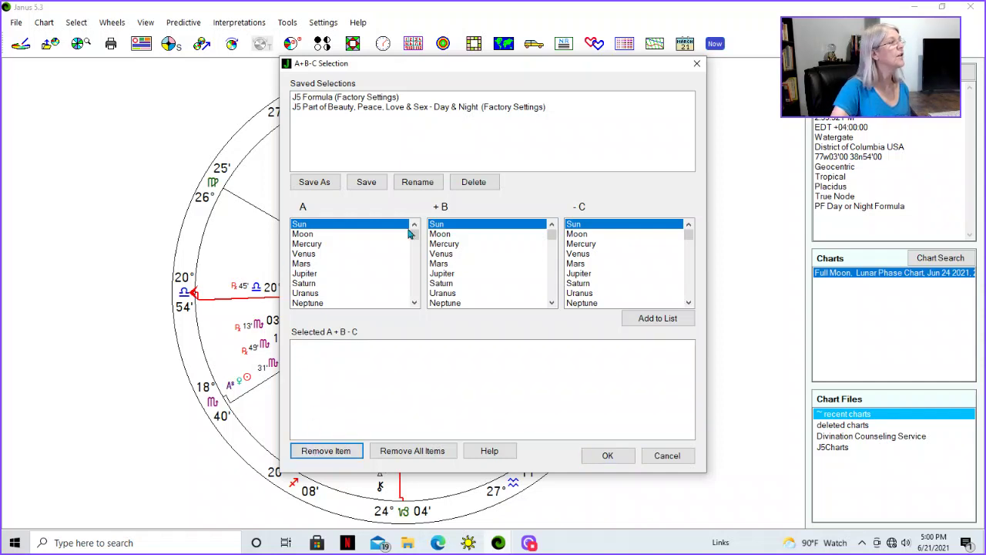
- Choose Urania in the A list and Apollon in the B list for a new A+B-C formula
left_click_drag(413, 239, 414, 294)
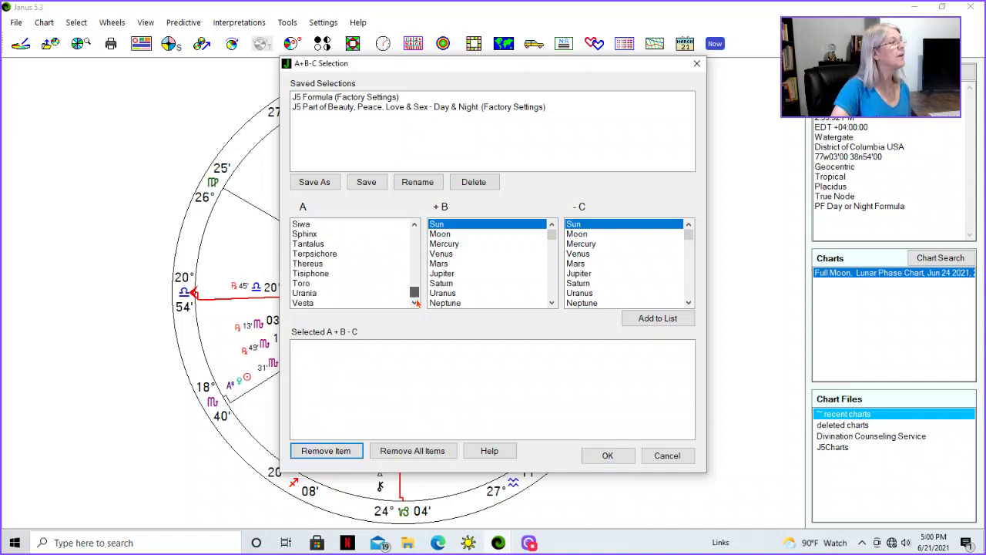
left_click(354, 293)
left_click_drag(551, 235, 552, 245)
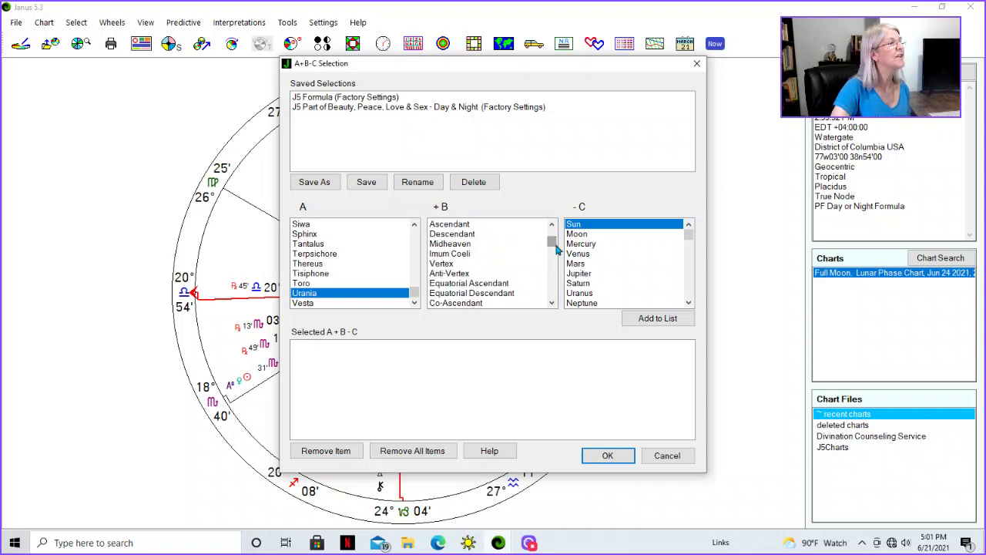
left_click(552, 302)
left_click(552, 302)
left_click(552, 302)
left_click(551, 302)
left_click(552, 303)
left_click(551, 302)
left_click(552, 302)
left_click(552, 302)
left_click(552, 302)
left_click(552, 303)
left_click(552, 302)
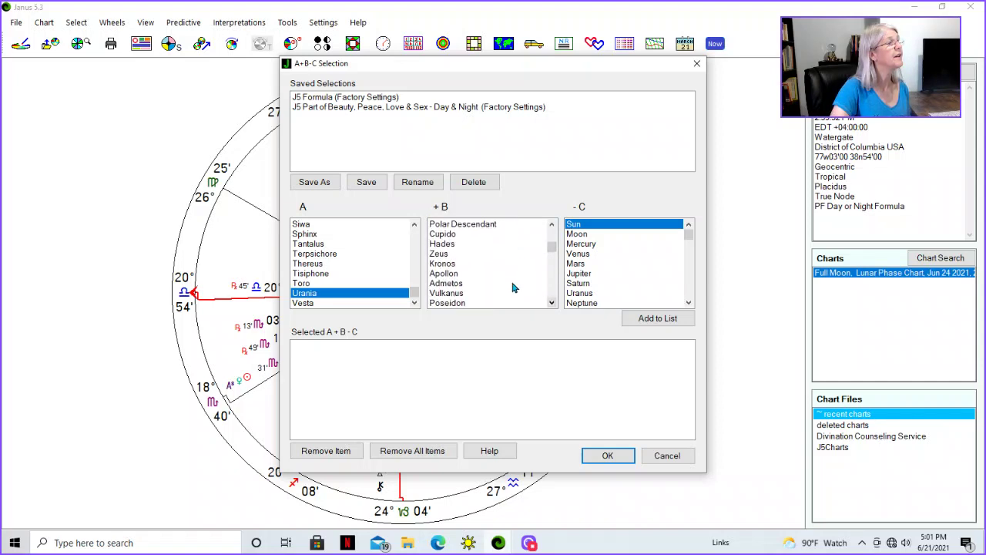
left_click(512, 275)
- Choose Vesta as C, add the Urania + Apollon - Vesta formula to the selected list and apply it to the chart
left_click_drag(684, 237, 688, 291)
left_click(617, 306)
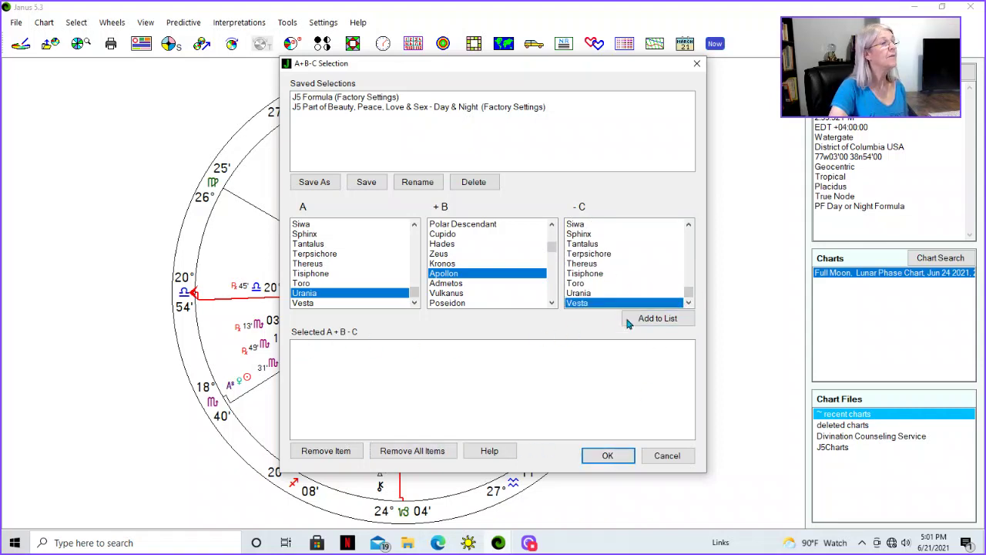
left_click(659, 320)
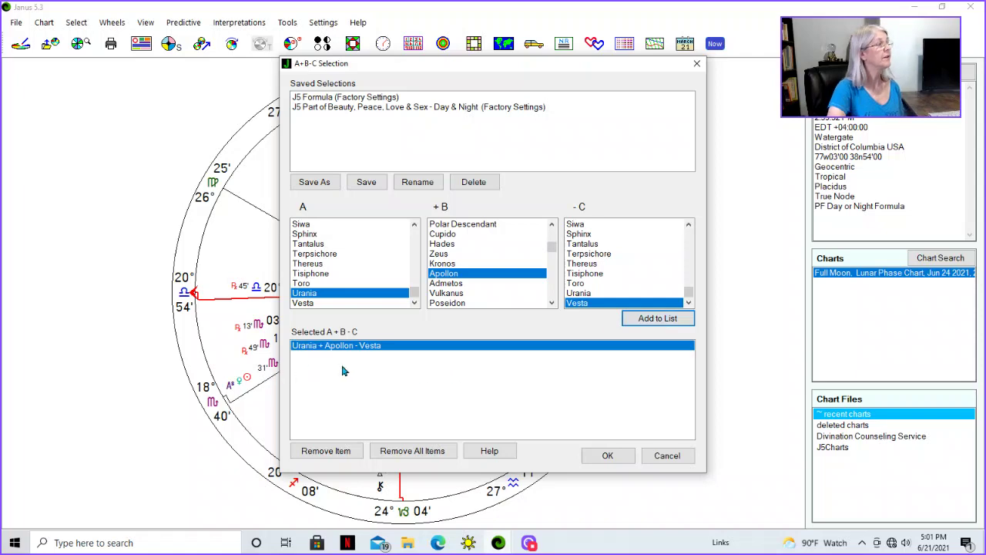
left_click(608, 455)
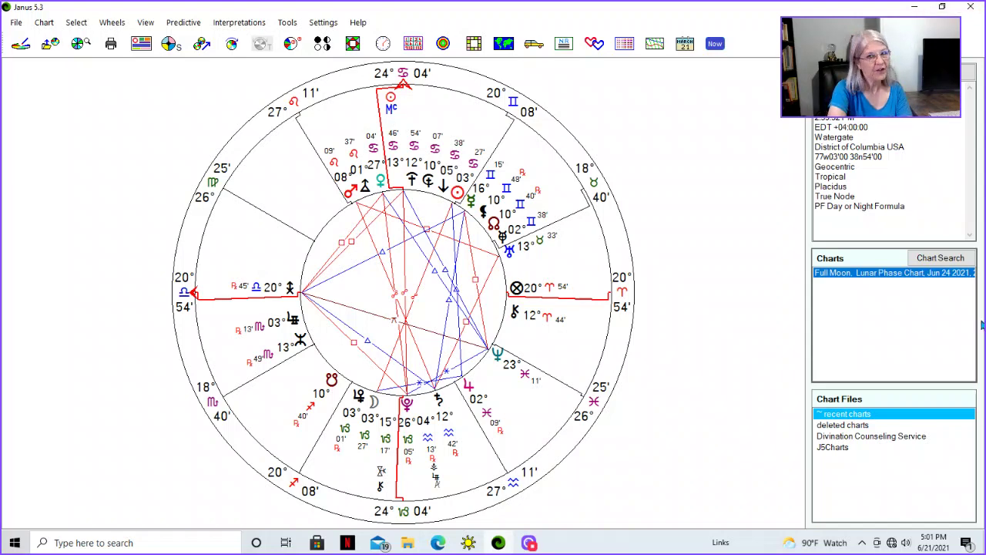
- Open the midpoint selection, remove all selected midpoints and apply the empty selection to the chart
left_click(76, 22)
left_click(85, 90)
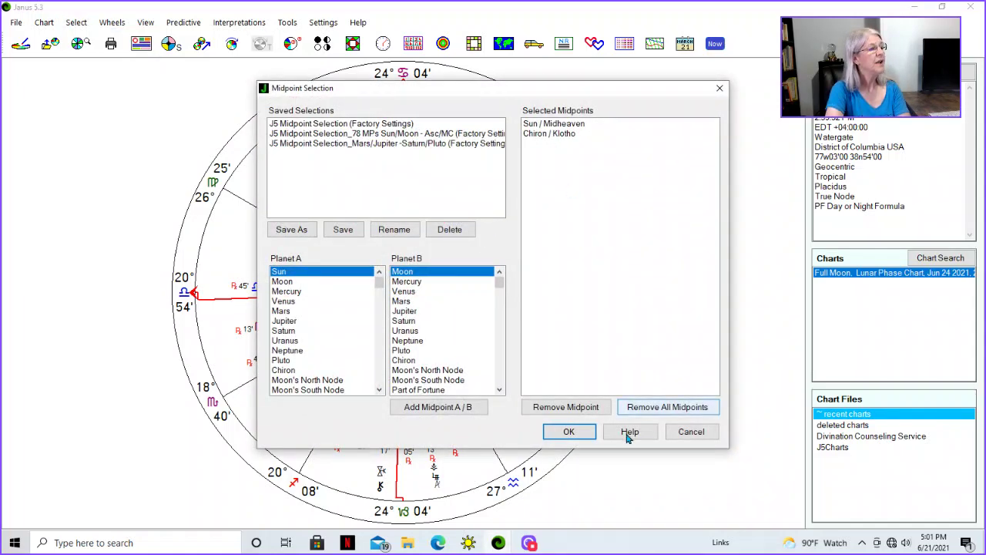
left_click(531, 135)
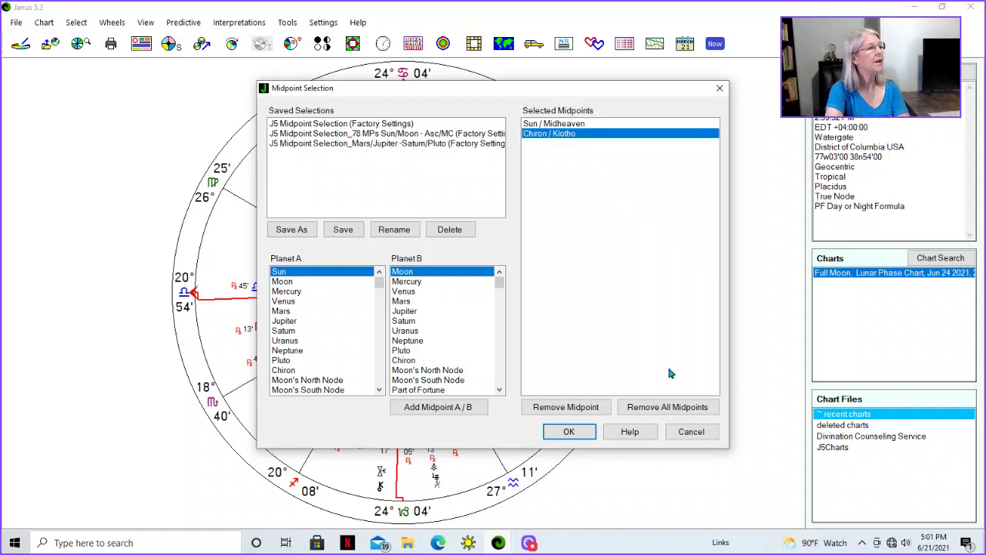
left_click(582, 407)
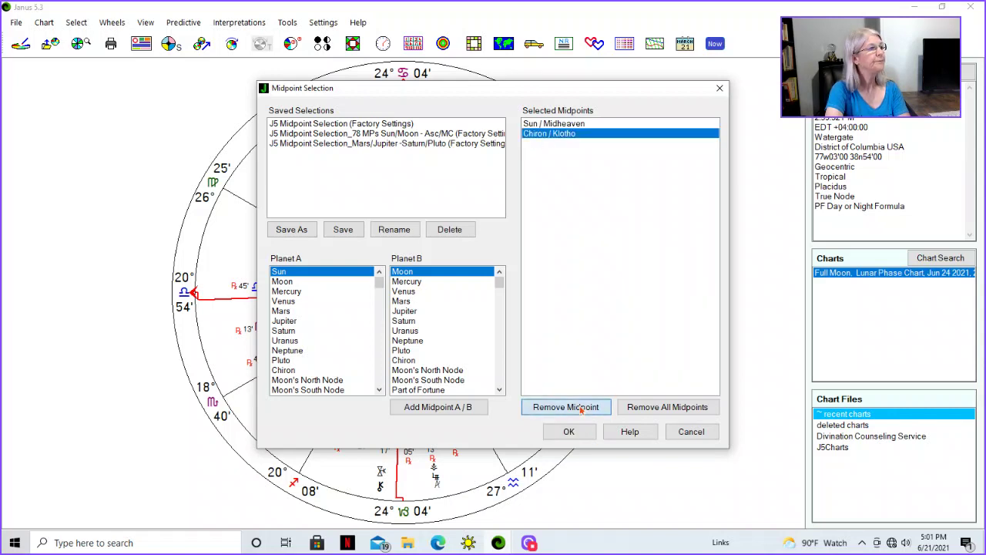
left_click(677, 407)
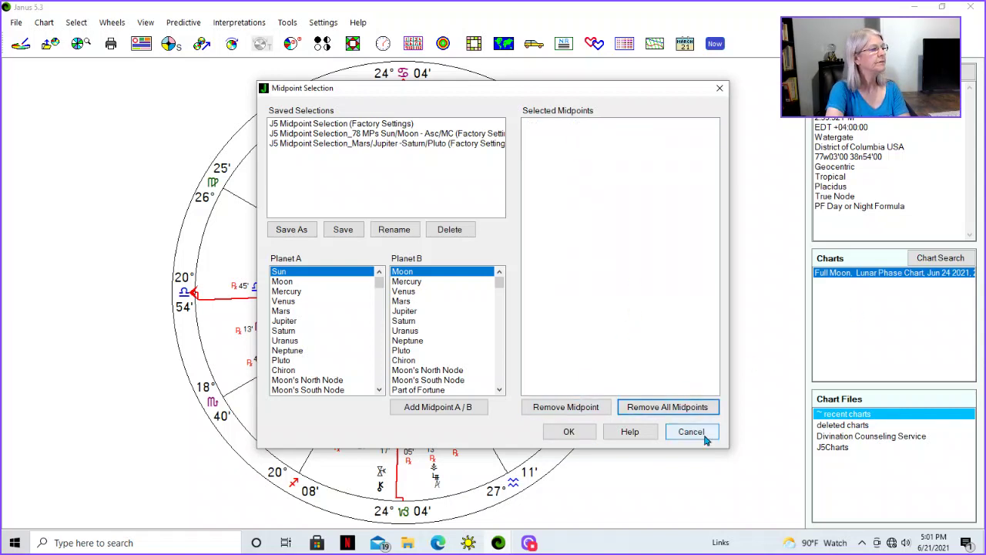
left_click(568, 431)
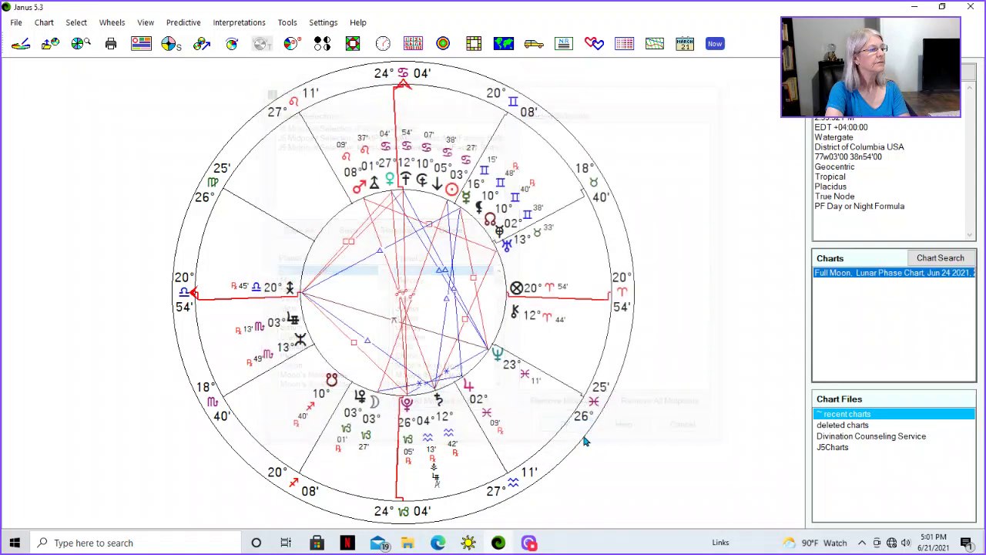
- Try to remove the Urania + Apollon - Vesta formula without saving the changes, and reload the chart by switching chart files back and forth
left_click(76, 22)
left_click(86, 108)
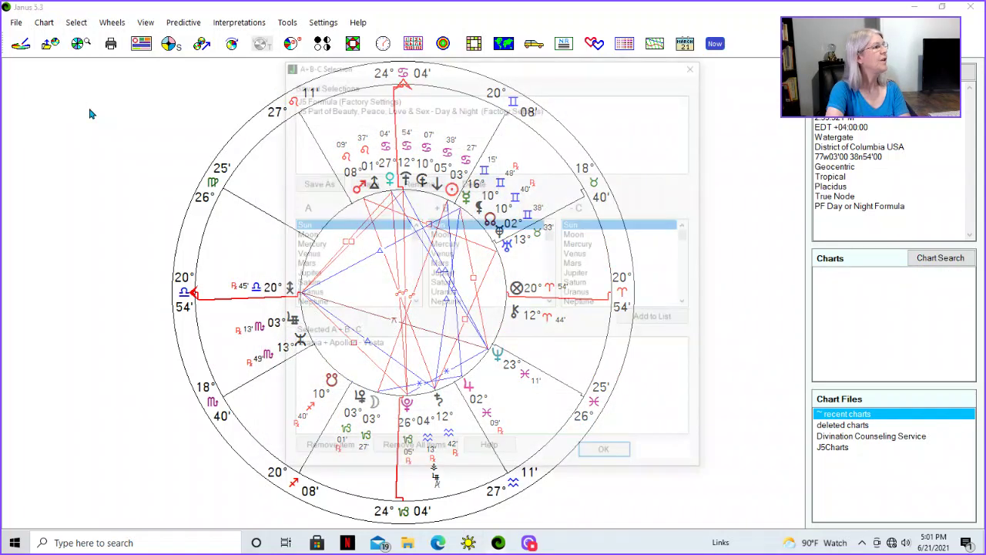
left_click(359, 347)
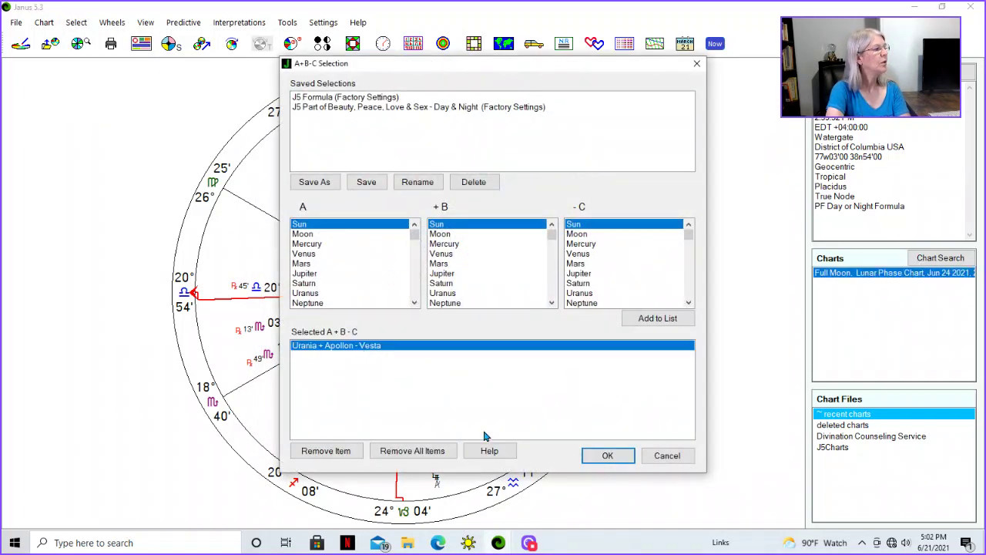
left_click(343, 455)
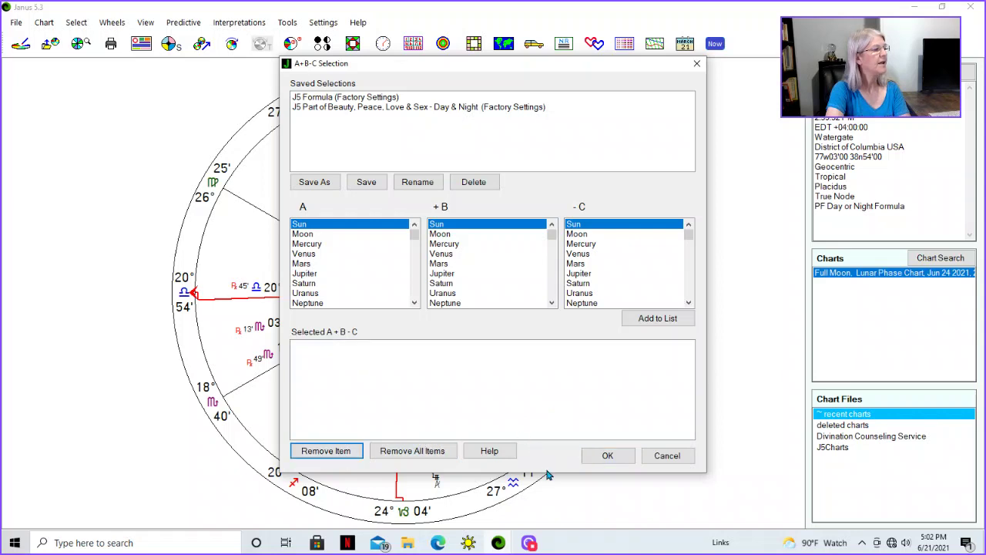
left_click(614, 461)
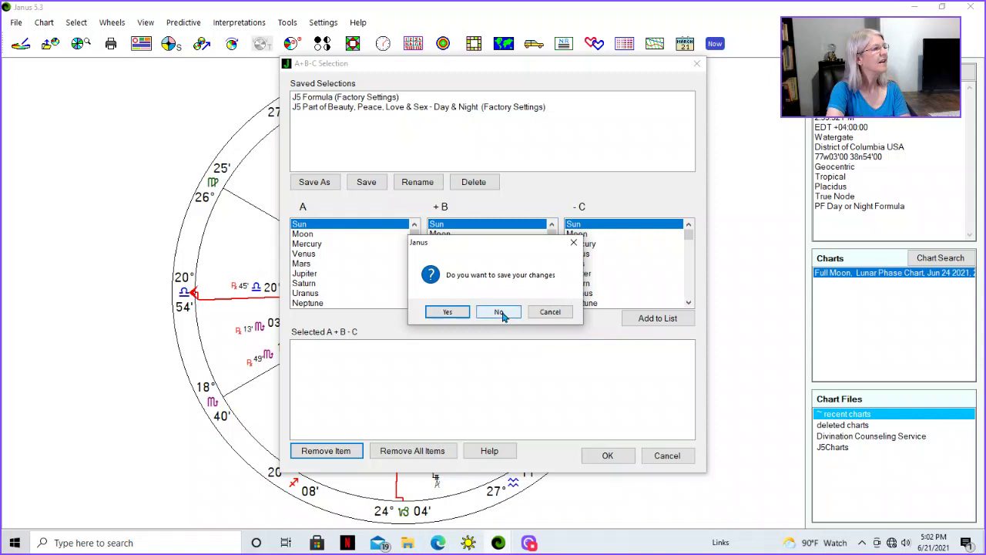
left_click(499, 312)
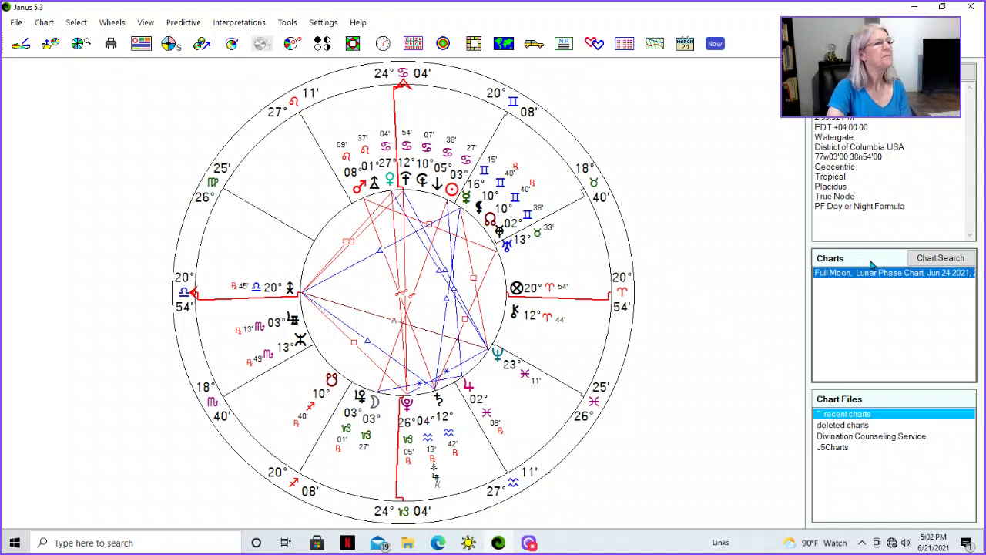
left_click(848, 425)
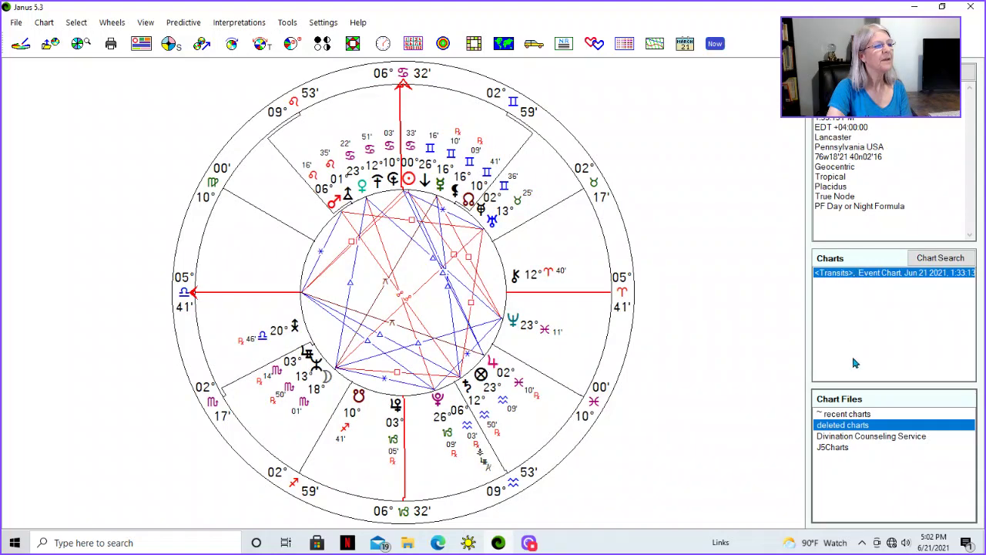
left_click(848, 414)
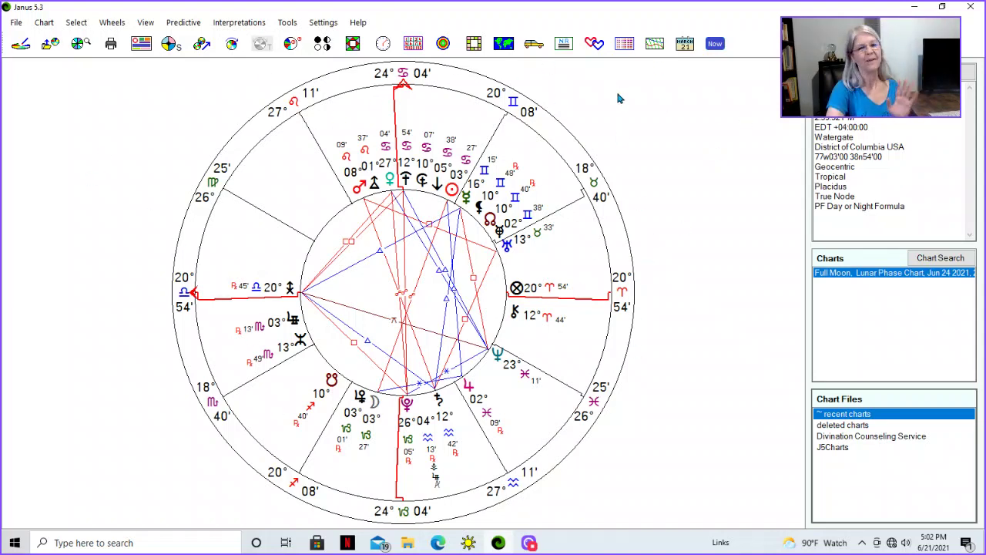
- Reopen the A+B-C selection, remove all selected formulas and apply the empty list to the chart
left_click(82, 27)
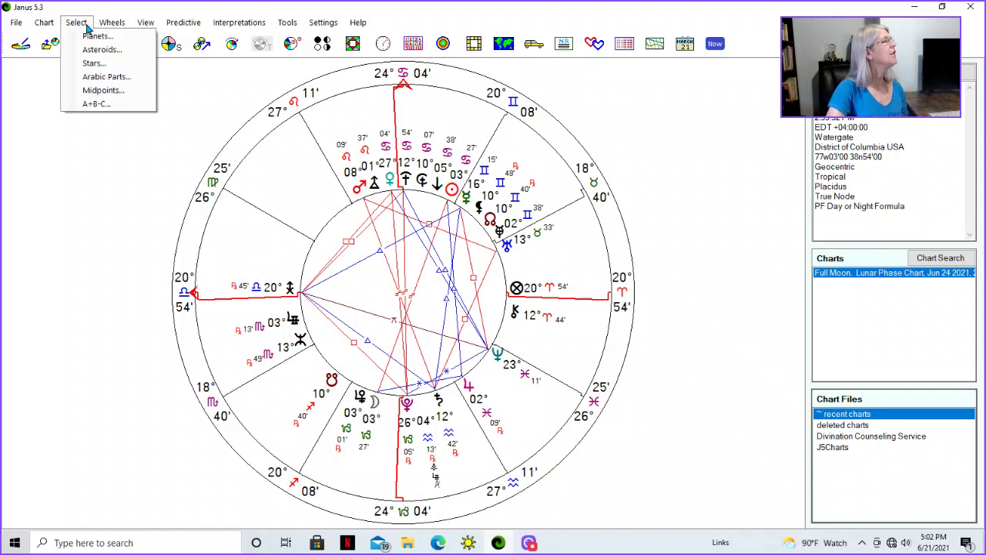
left_click(152, 108)
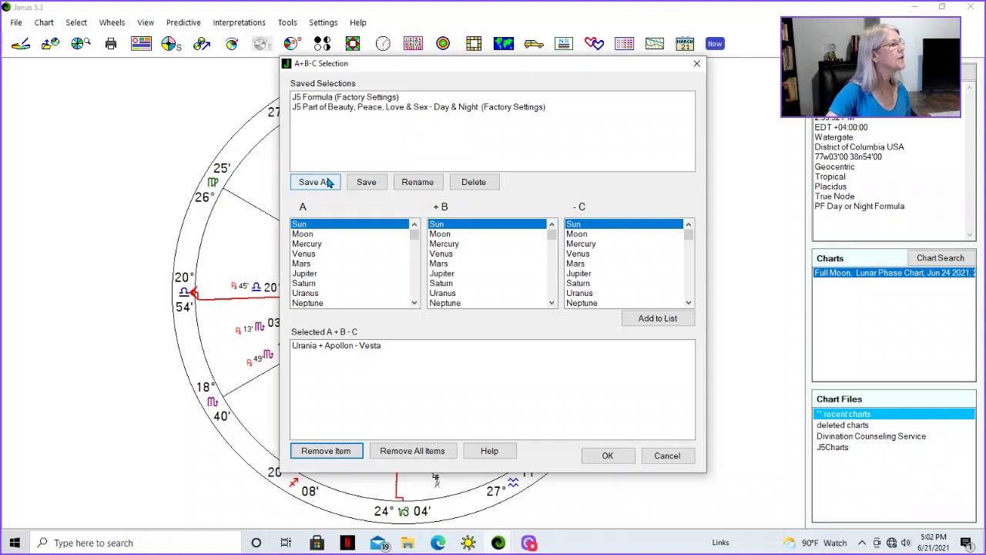
left_click(349, 349)
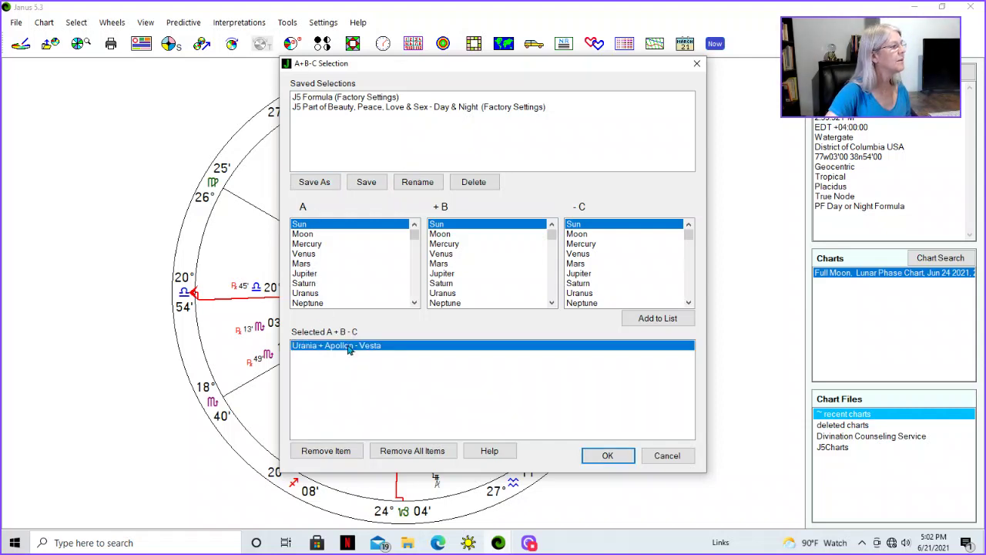
left_click(399, 454)
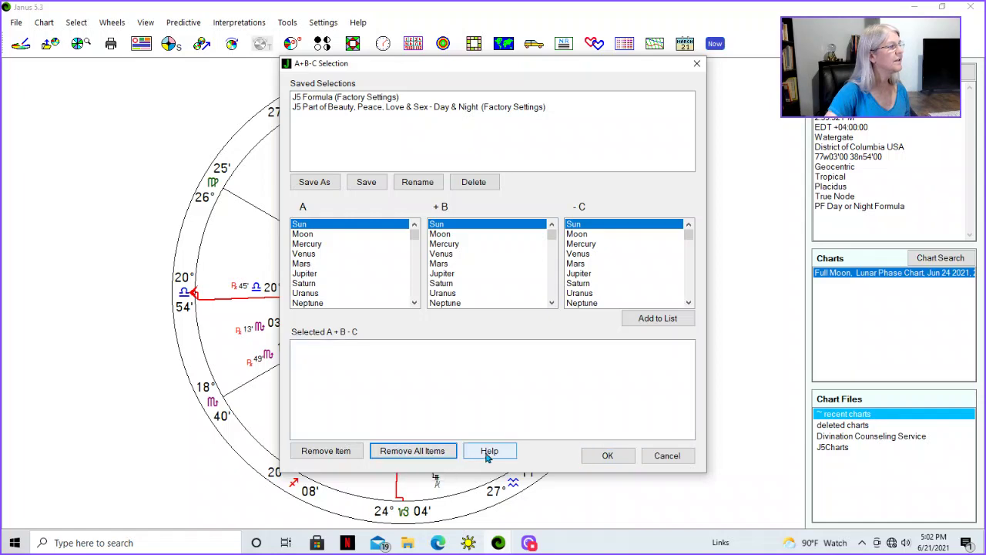
left_click(598, 456)
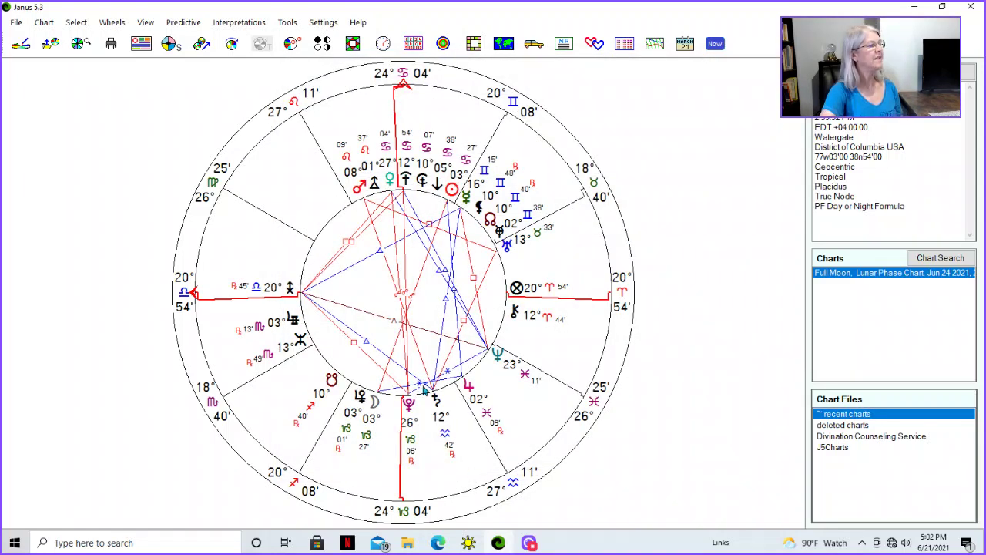
- Open the asteroid selection, select all asteroids and apply them to the chart
left_click(76, 22)
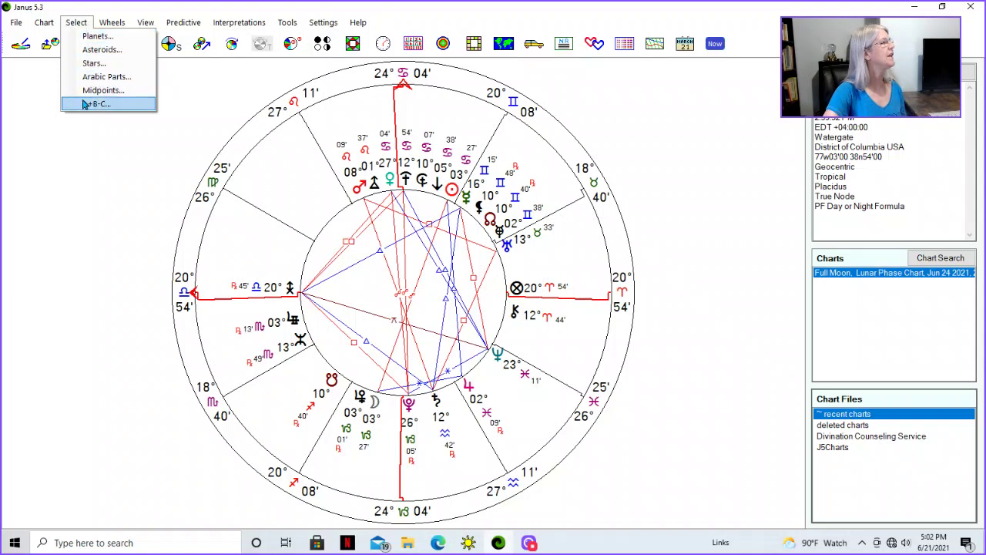
left_click(85, 49)
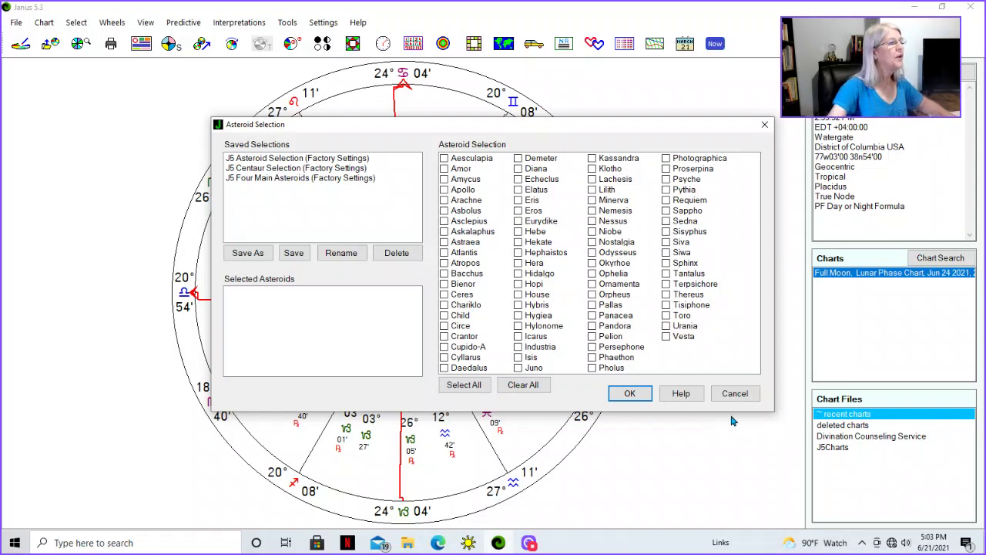
left_click(476, 388)
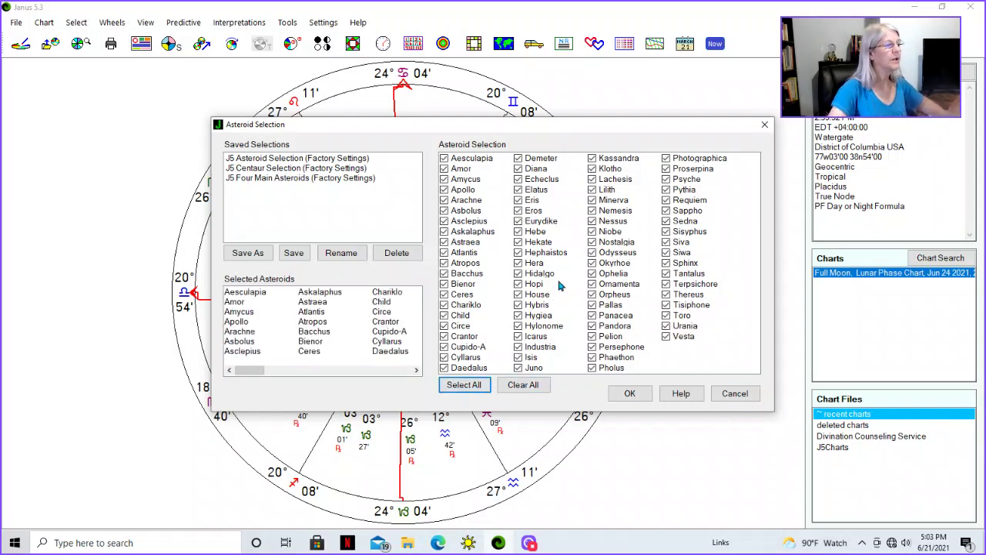
left_click(627, 399)
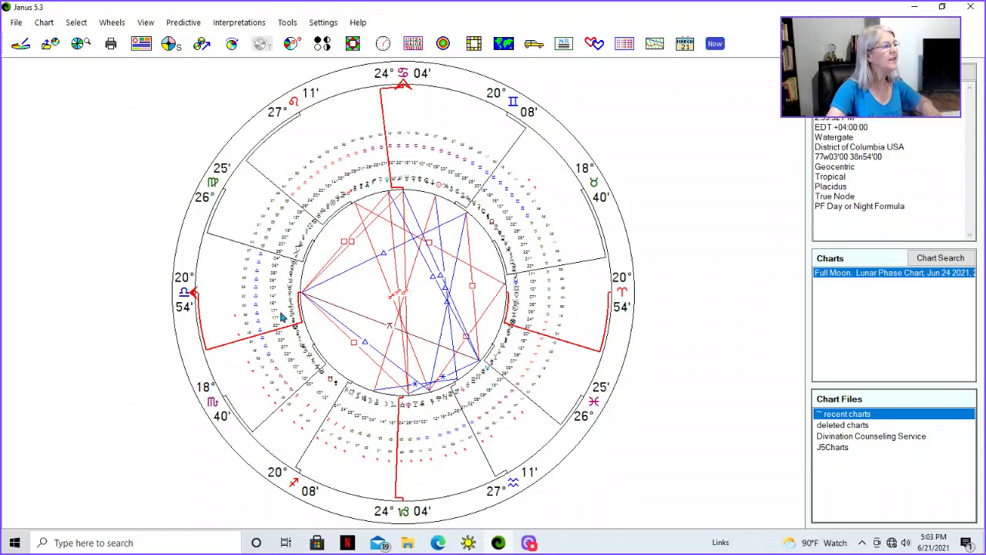
- Switch to the chart view in Solar Fire, read the Moon's interpretation and close it
mouse_move(469, 542)
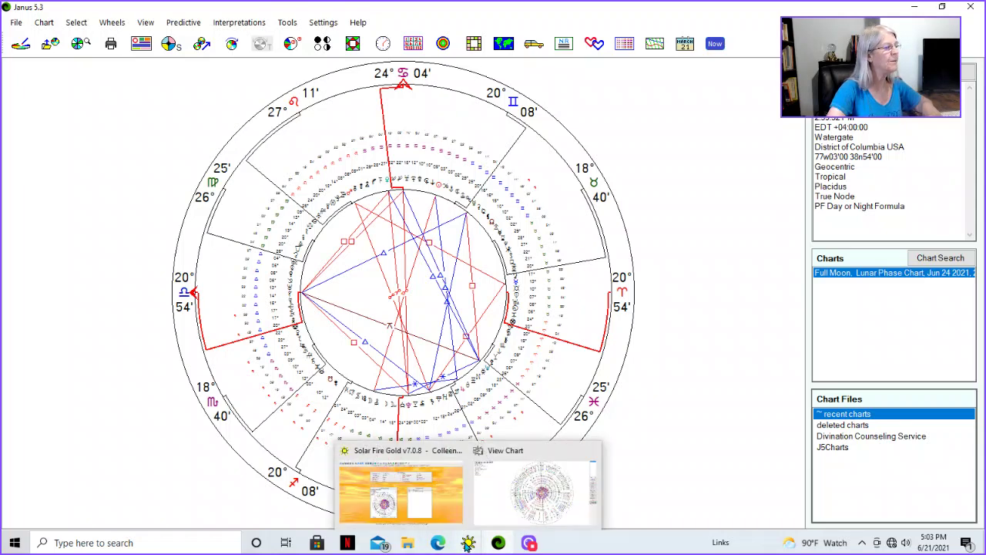
left_click(502, 493)
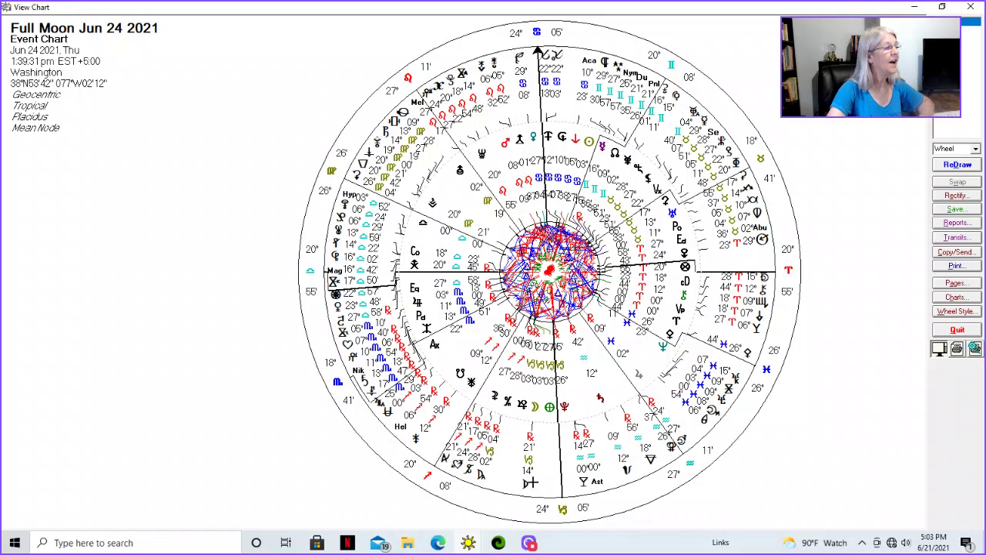
double_click(536, 404)
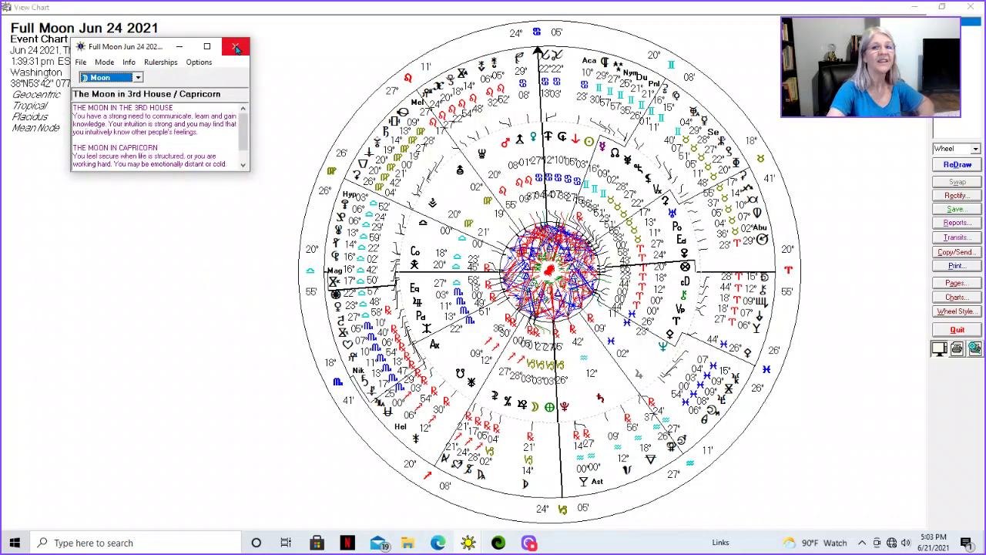
left_click(236, 48)
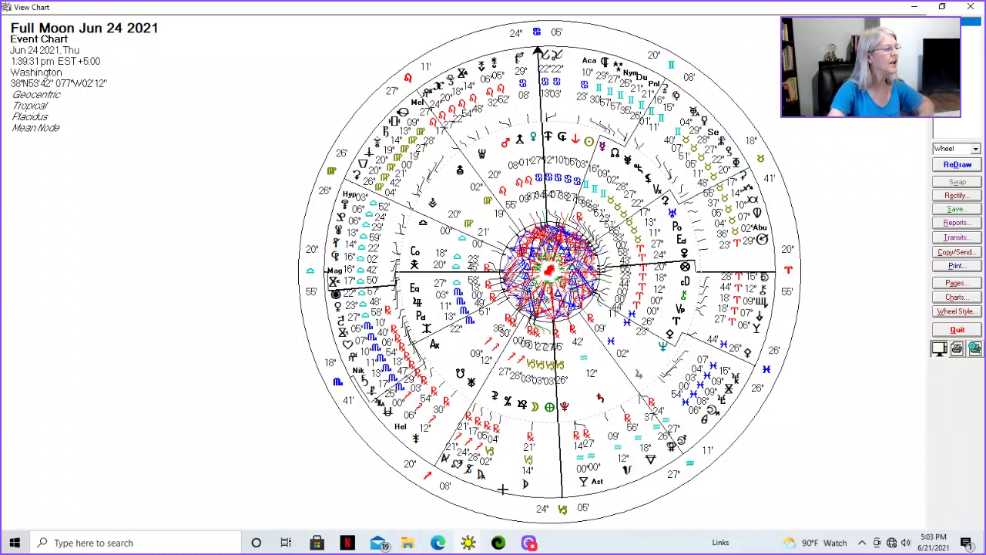
- Leave the chart view, examine the points in the extra ring file Asteroid.pte and close it without changes
left_click(428, 511)
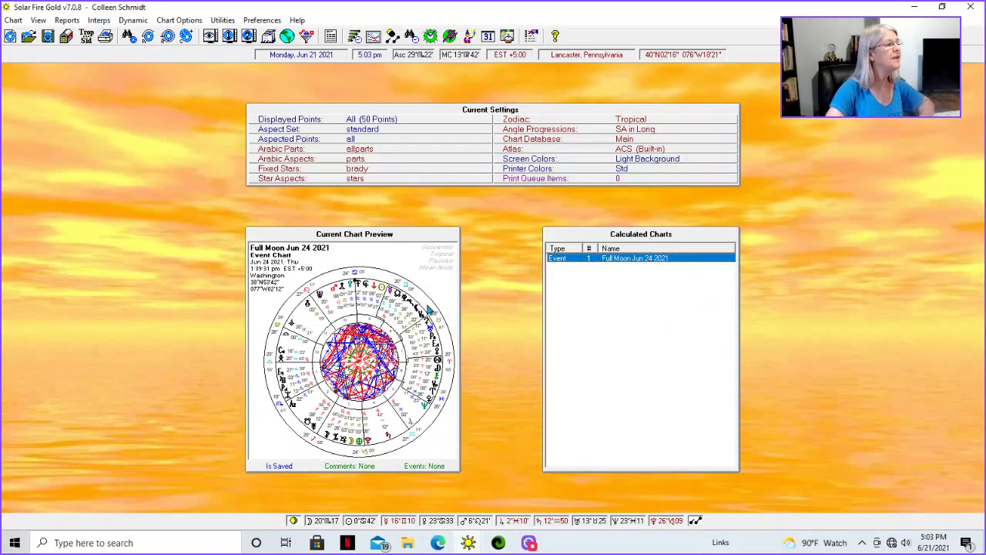
left_click(174, 21)
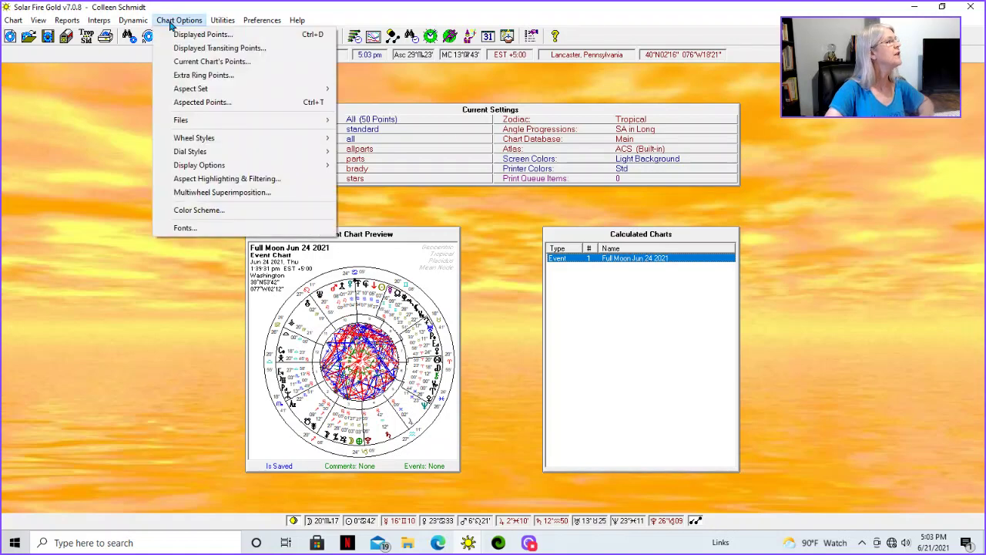
left_click(185, 74)
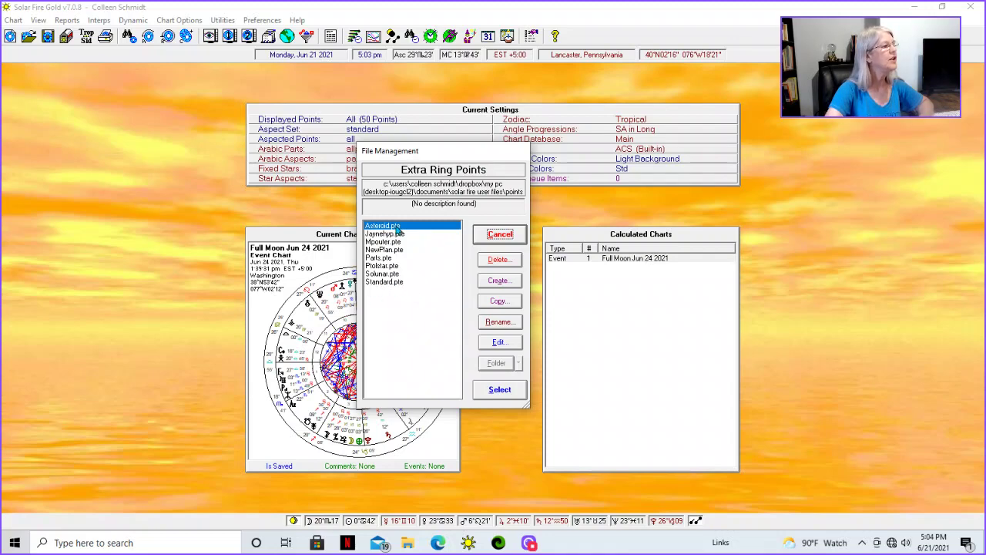
left_click(499, 342)
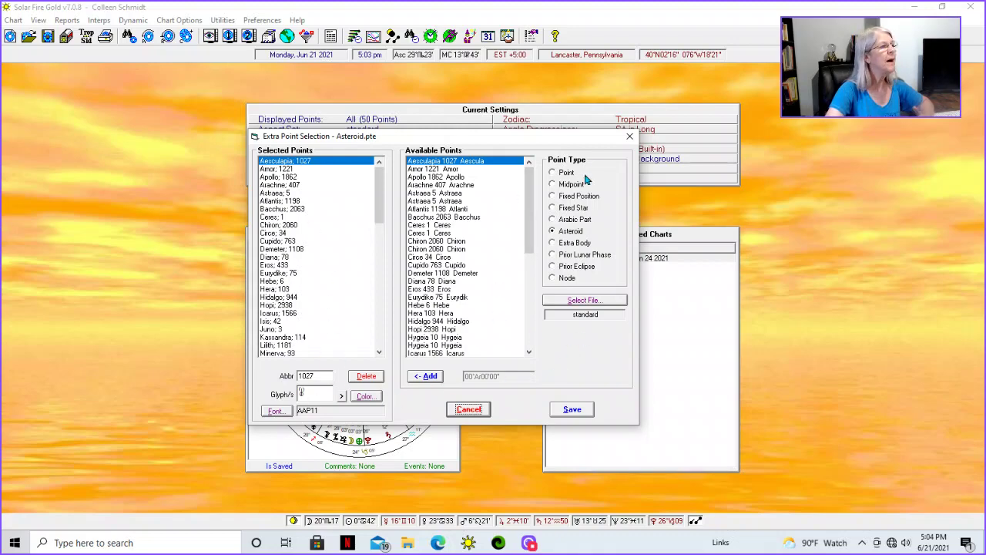
left_click(630, 136)
left_click(500, 234)
- Reopen the Full Moon Jun 24 2021 chart in Solar Fire and switch back to Janus
double_click(621, 262)
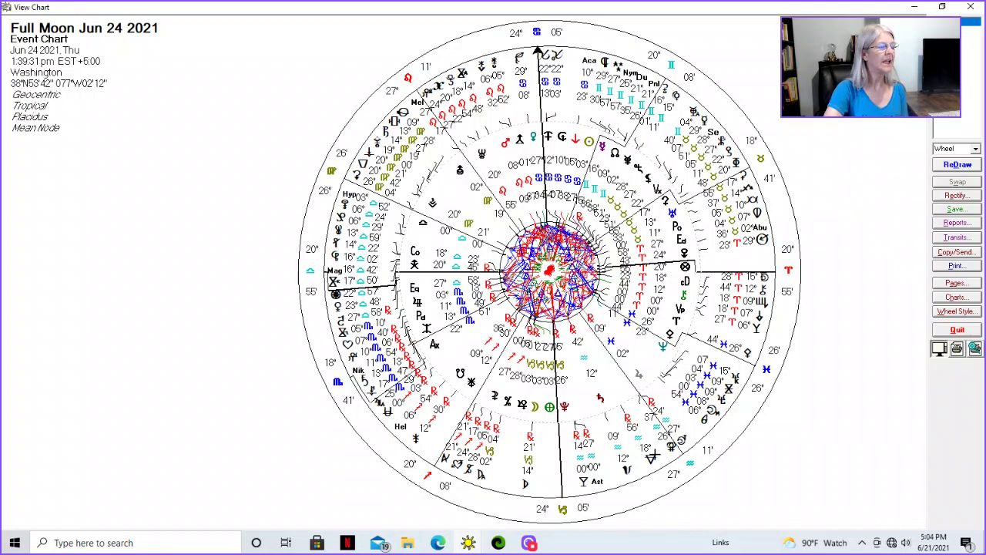
left_click(502, 544)
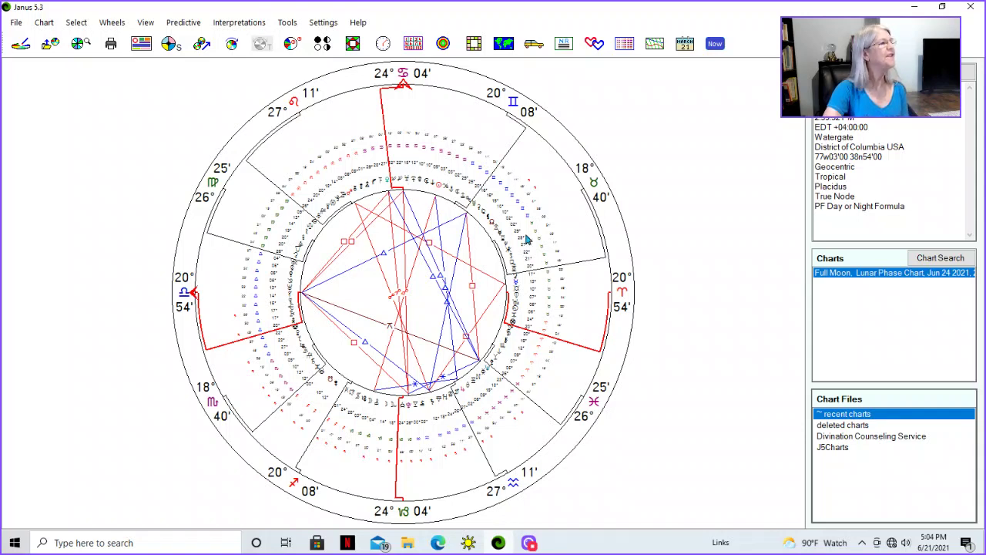